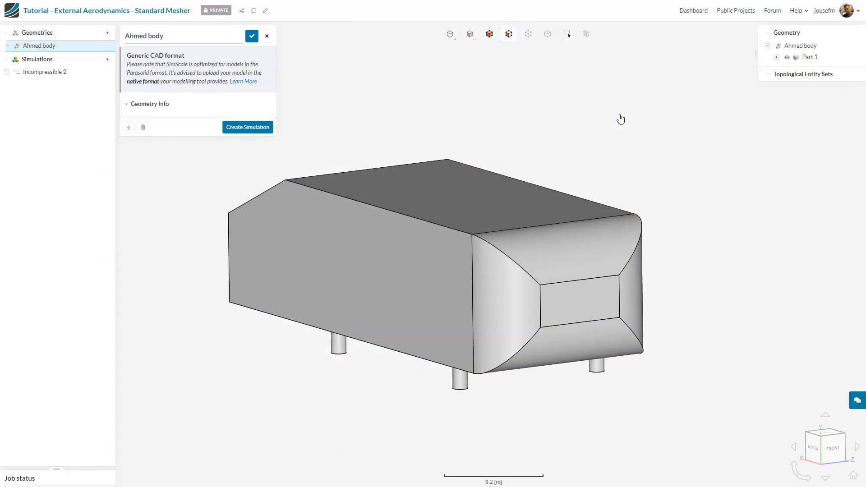
Step: Orbit, zoom and pan around the Ahmed body to inspect its top, legs, front and sides
{"action": "left_click_drag", "start_coordinate": [628, 163], "coordinate": [644, 170]}
{"action": "left_click_drag", "start_coordinate": [608, 228], "coordinate": [632, 190]}
{"action": "scroll", "coordinate": [605, 166], "scroll_direction": "down", "scroll_amount": 3}
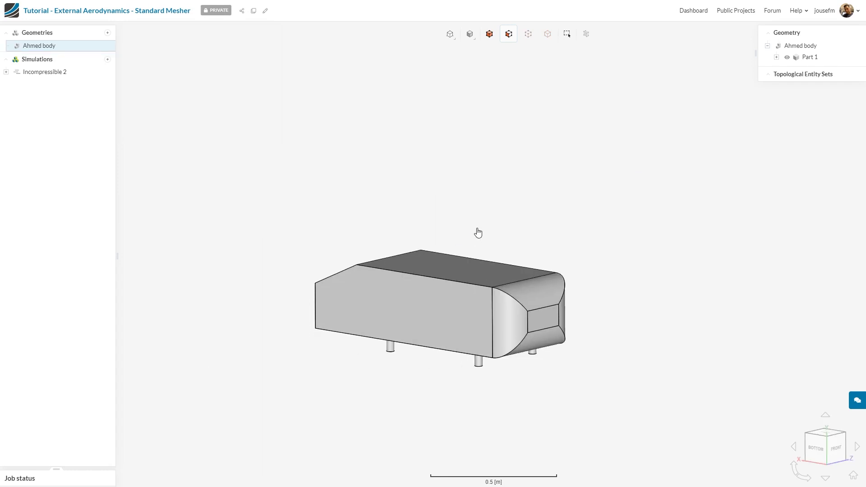
{"action": "left_click_drag", "start_coordinate": [505, 232], "coordinate": [497, 234]}
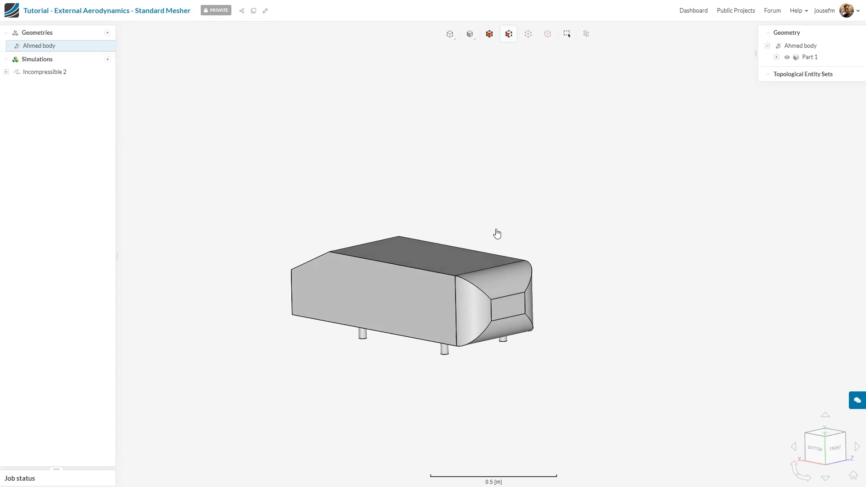
{"action": "right_click_drag", "start_coordinate": [495, 235], "coordinate": [534, 209]}
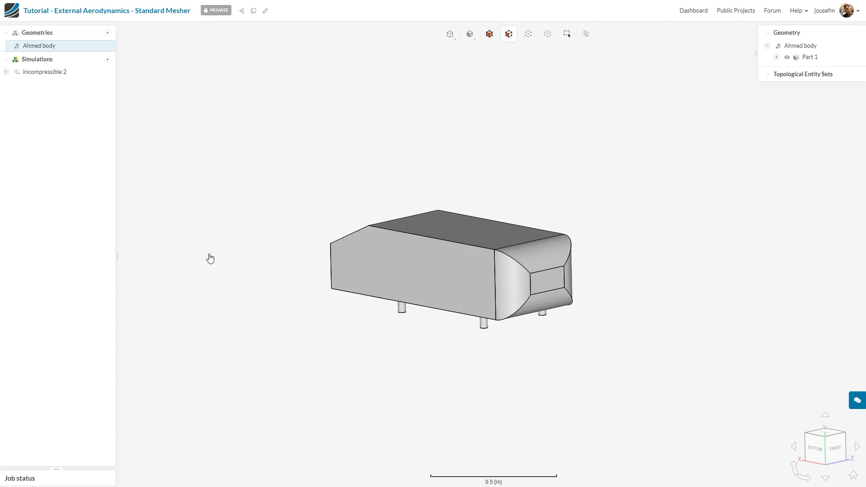
{"action": "right_click_drag", "start_coordinate": [197, 210], "coordinate": [215, 198]}
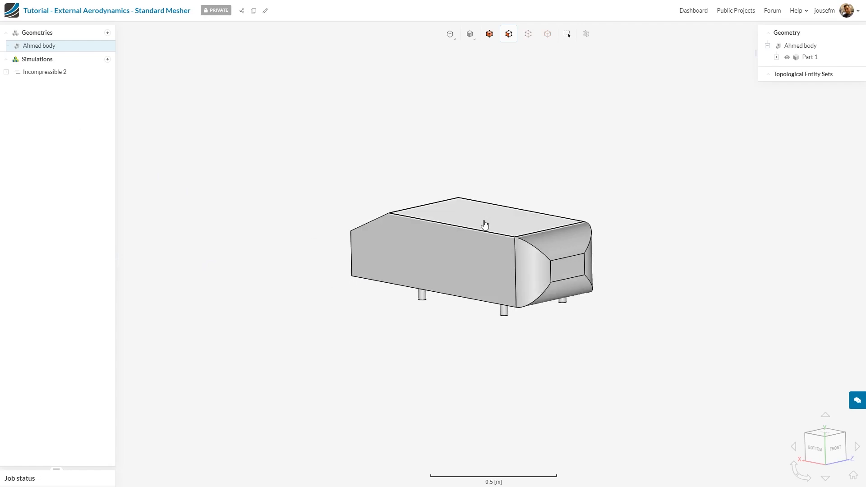
{"action": "left_click_drag", "start_coordinate": [503, 226], "coordinate": [544, 244]}
{"action": "right_click_drag", "start_coordinate": [496, 172], "coordinate": [457, 180]}
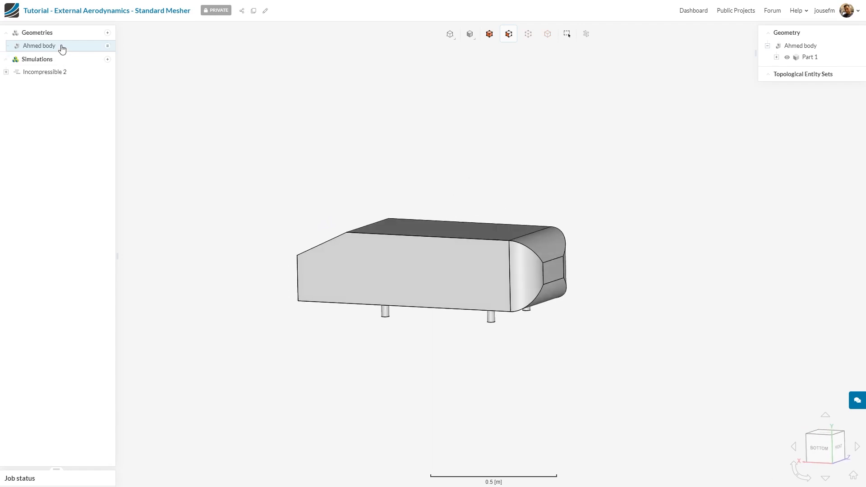
Step: Add an Enclosure geometry operation around the Ahmed body
{"action": "left_click", "coordinate": [108, 47]}
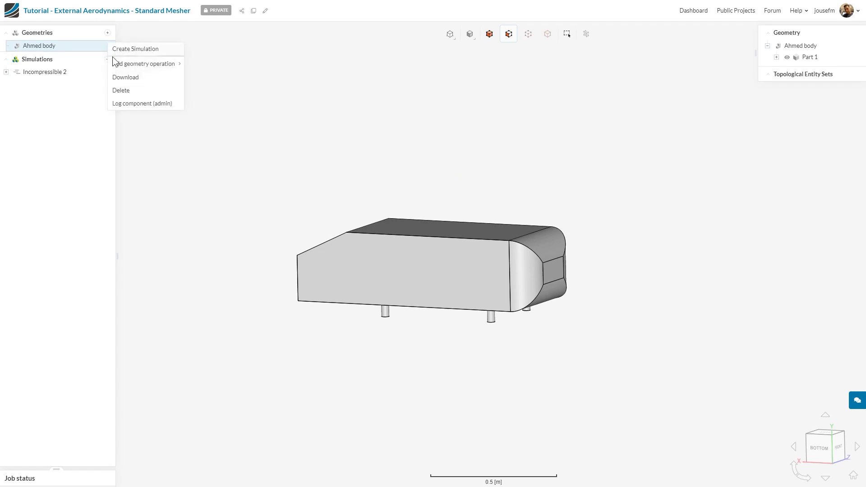
{"action": "mouse_move", "coordinate": [120, 66]}
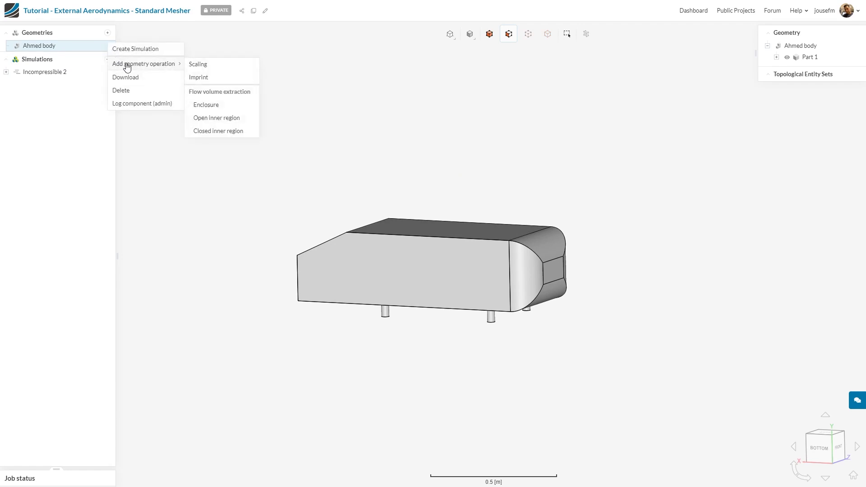
{"action": "left_click", "coordinate": [247, 106]}
{"action": "left_click_drag", "start_coordinate": [350, 154], "coordinate": [616, 260]}
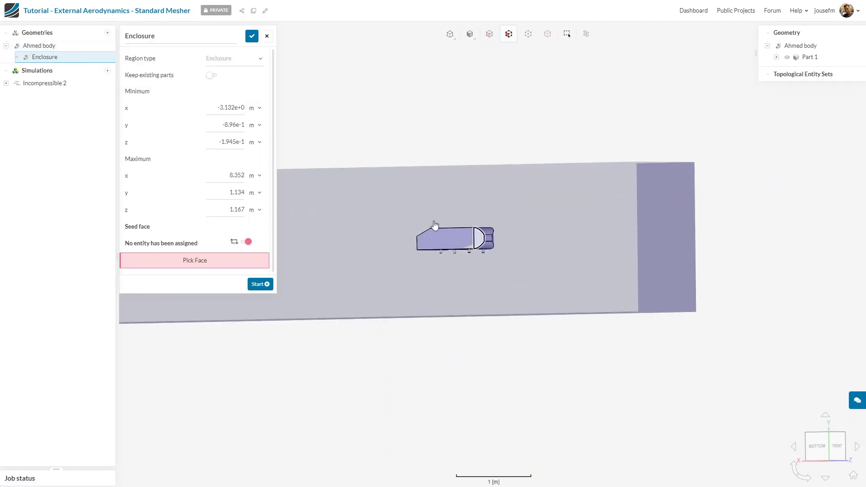
{"action": "right_click_drag", "start_coordinate": [519, 258], "coordinate": [587, 228]}
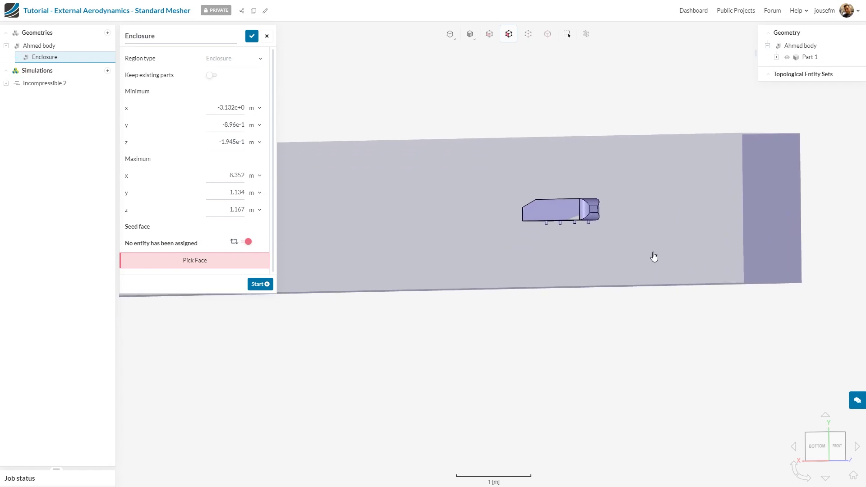
{"action": "left_click_drag", "start_coordinate": [604, 262], "coordinate": [480, 321]}
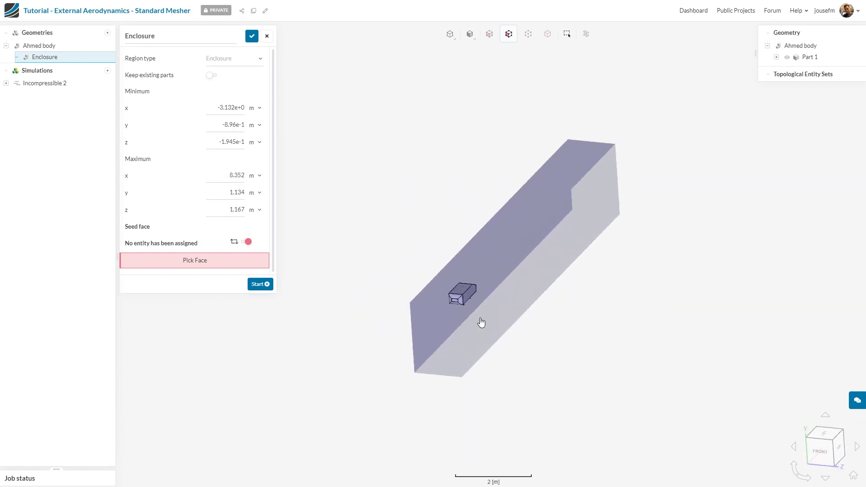
Step: Set the enclosure minimum to (-2.5, -0.05, 0) m and maximum x 5.5, y 2 m
{"action": "double_click", "coordinate": [242, 109]}
{"action": "type", "text": "-2.5"}
{"action": "key", "text": "Tab"}
{"action": "type", "text": "-0.05"}
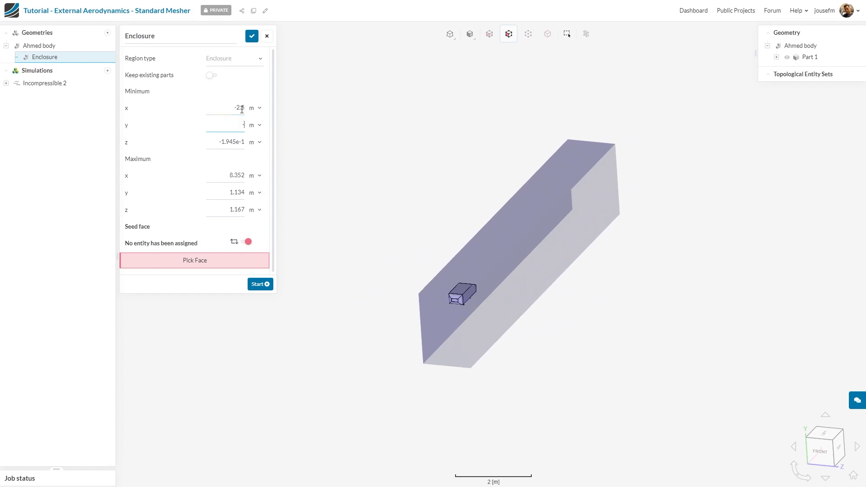
{"action": "key", "text": "Tab"}
{"action": "type", "text": "0"}
{"action": "key", "text": "Tab"}
{"action": "type", "text": "5.5"}
{"action": "key", "text": "Tab"}
{"action": "type", "text": "20"}
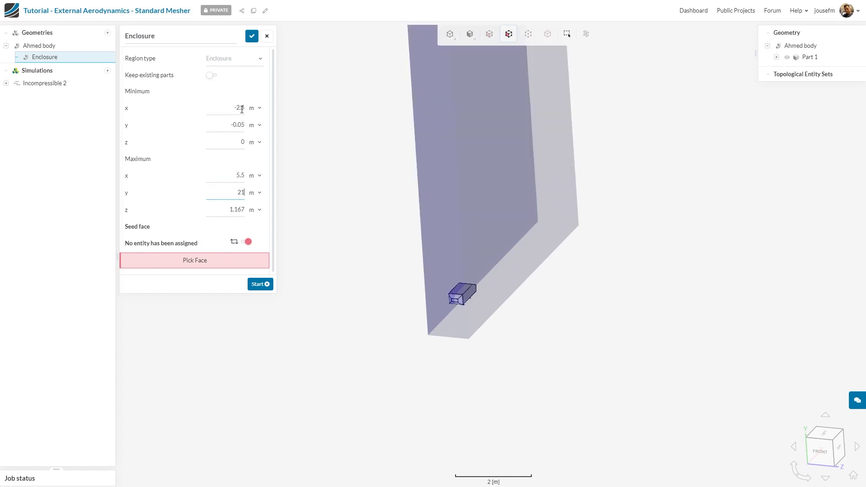
{"action": "key", "text": "BackSpace"}
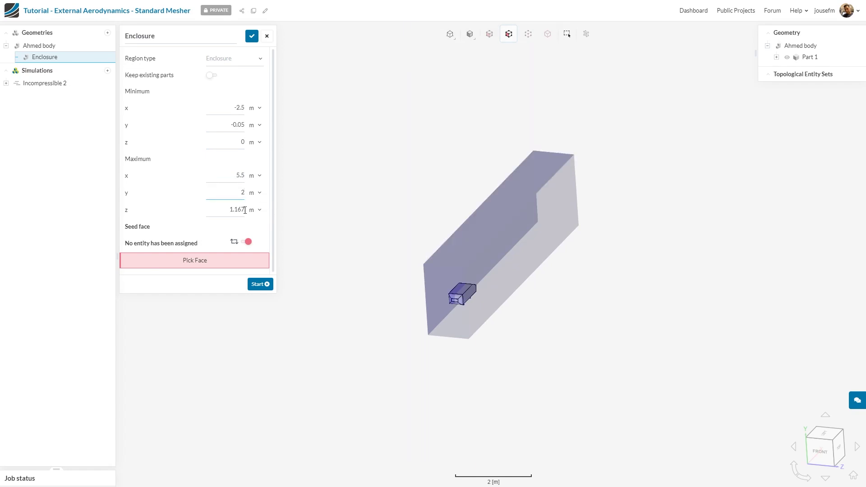
Step: Orbit the enclosure box to check it from below, obliquely and from the front
{"action": "left_click_drag", "start_coordinate": [393, 244], "coordinate": [624, 203]}
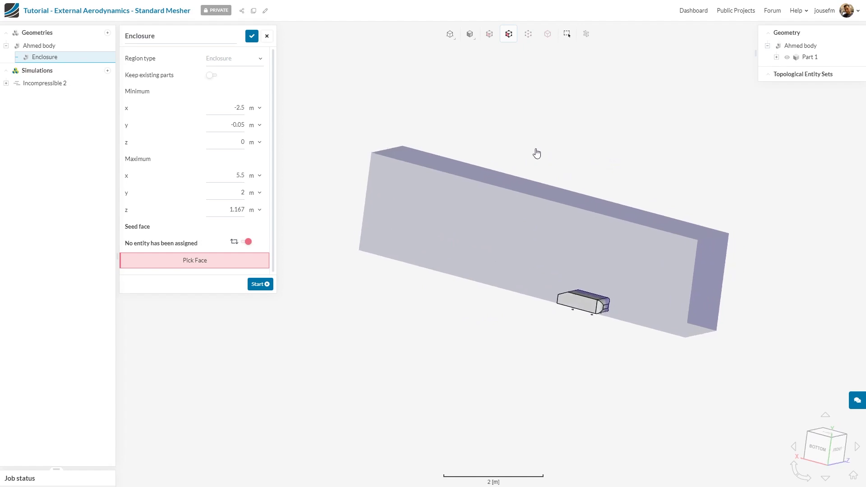
{"action": "left_click_drag", "start_coordinate": [537, 154], "coordinate": [563, 162]}
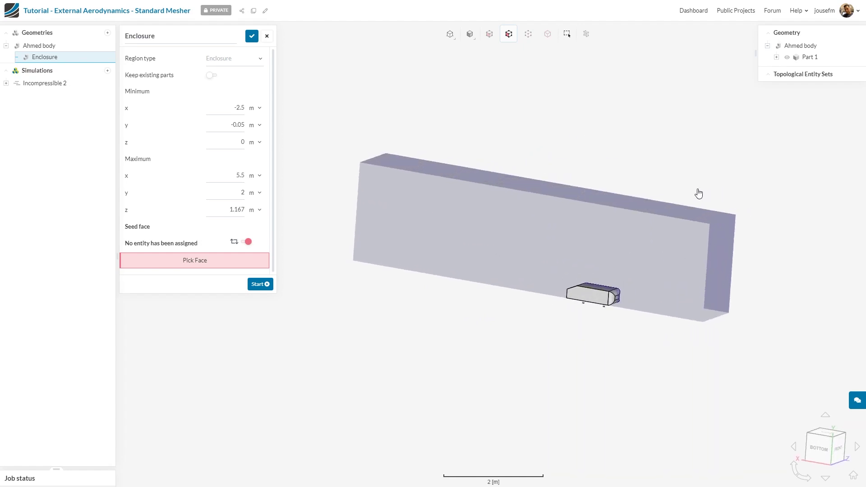
{"action": "right_click_drag", "start_coordinate": [699, 194], "coordinate": [691, 199]}
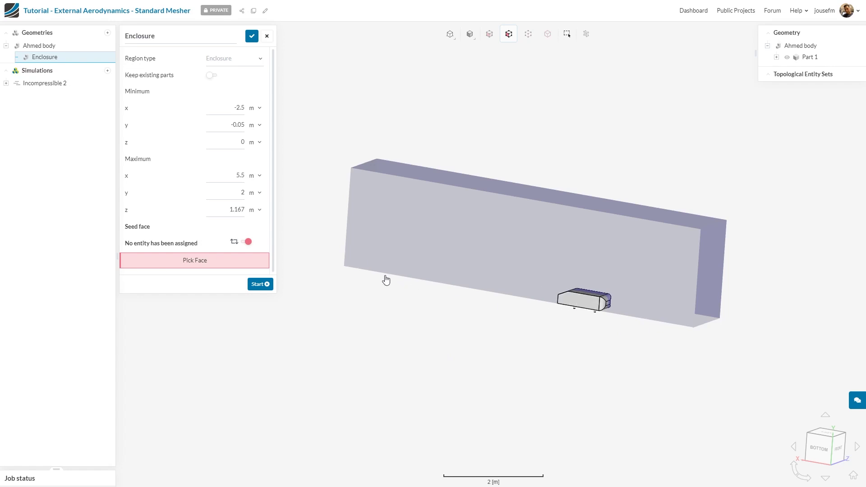
{"action": "left_click_drag", "start_coordinate": [726, 363], "coordinate": [535, 339]}
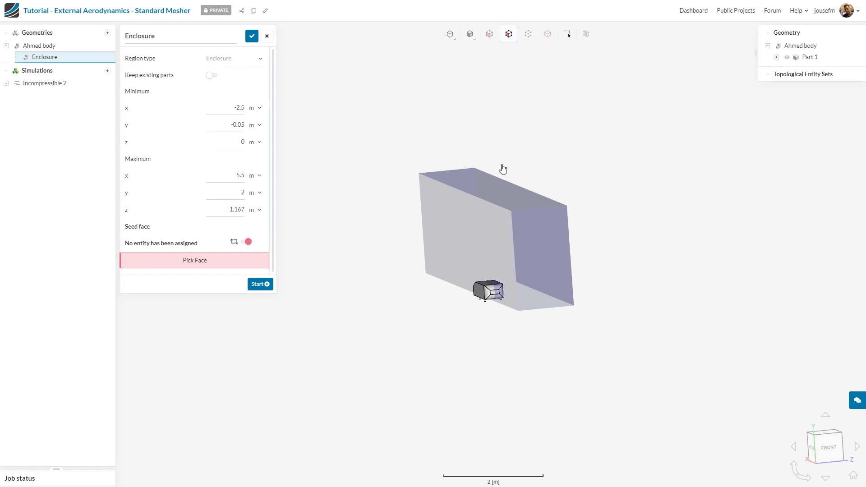
{"action": "left_click_drag", "start_coordinate": [502, 169], "coordinate": [562, 229]}
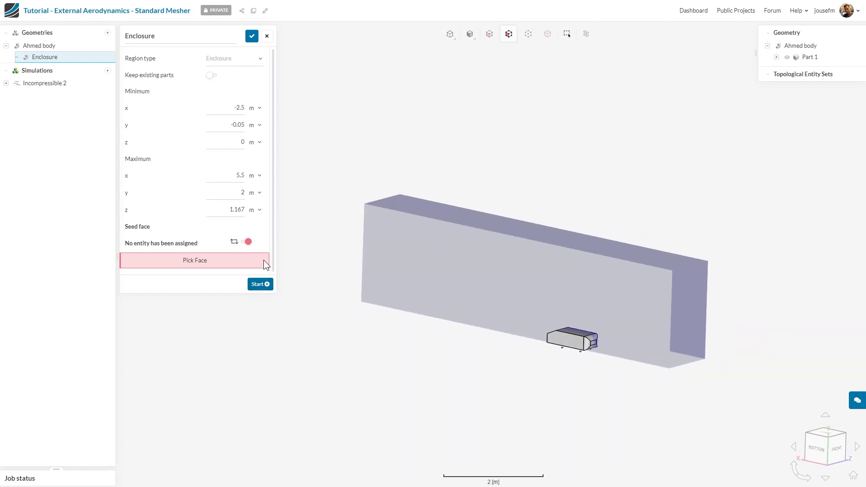
Step: Run the enclosure job to create the flow region, inspect it, then select Ahmed body
{"action": "left_click", "coordinate": [261, 287]}
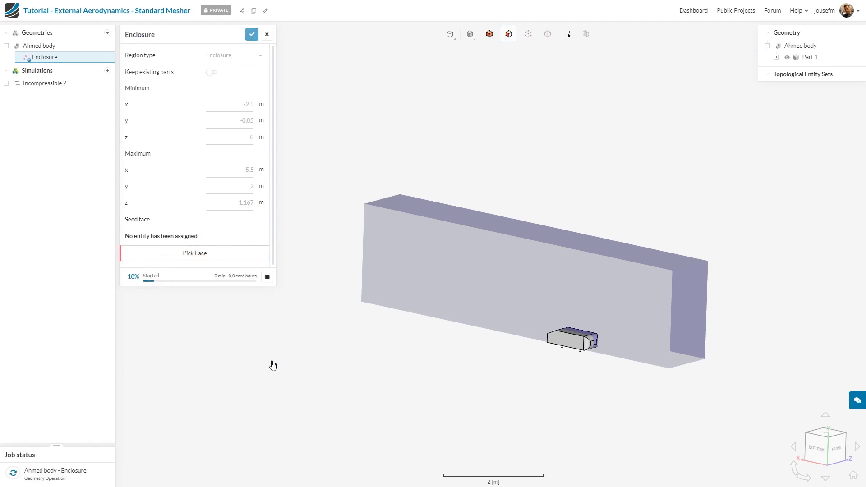
{"action": "left_click_drag", "start_coordinate": [462, 334], "coordinate": [416, 384]}
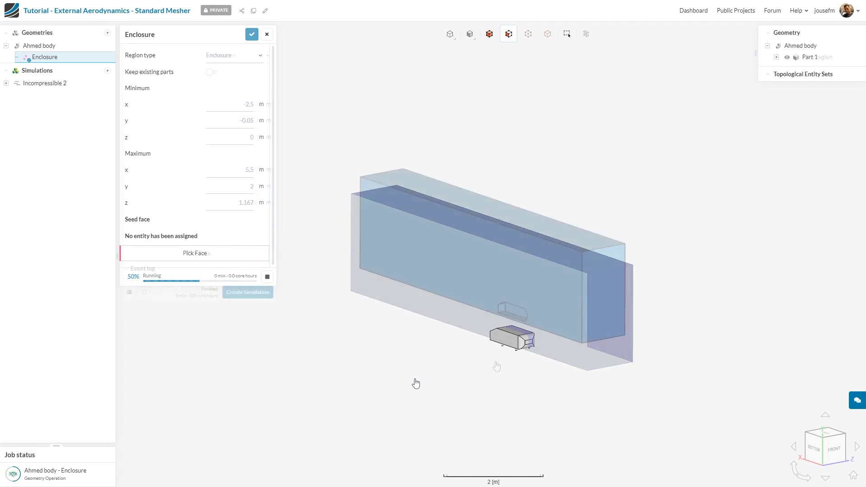
{"action": "left_click_drag", "start_coordinate": [513, 343], "coordinate": [305, 73]}
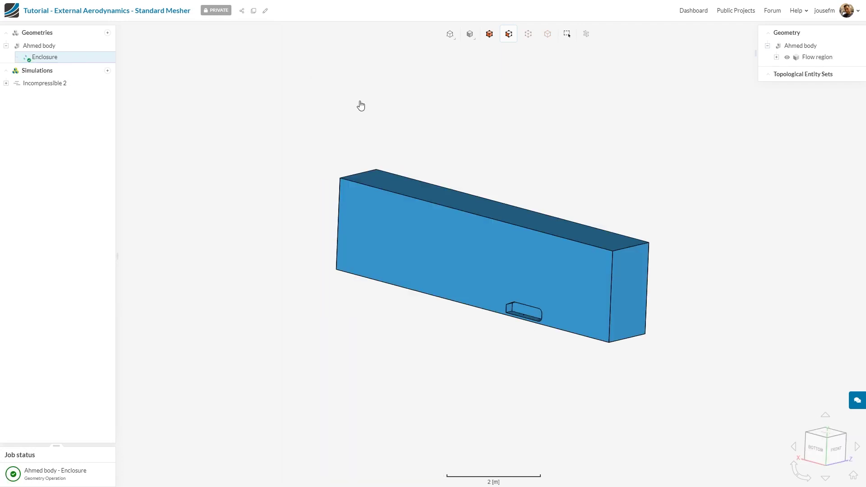
{"action": "scroll", "coordinate": [356, 122], "scroll_direction": "up", "scroll_amount": 3}
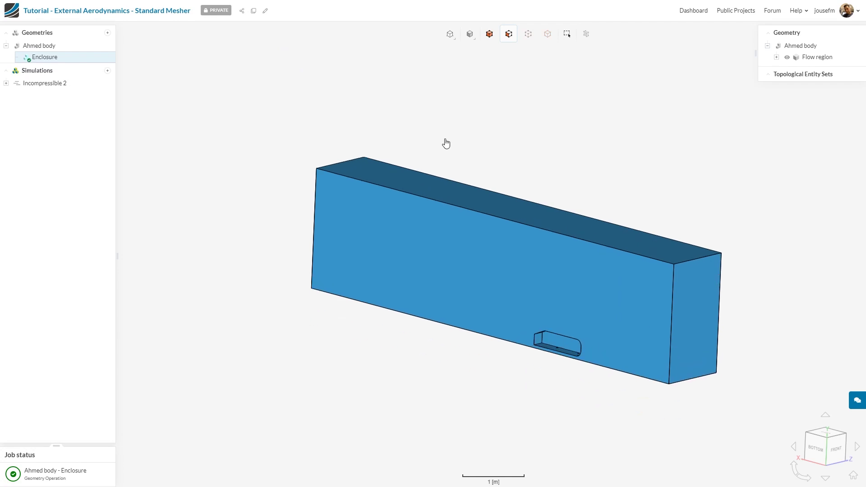
{"action": "left_click_drag", "start_coordinate": [447, 143], "coordinate": [429, 144]}
{"action": "left_click", "coordinate": [64, 45]}
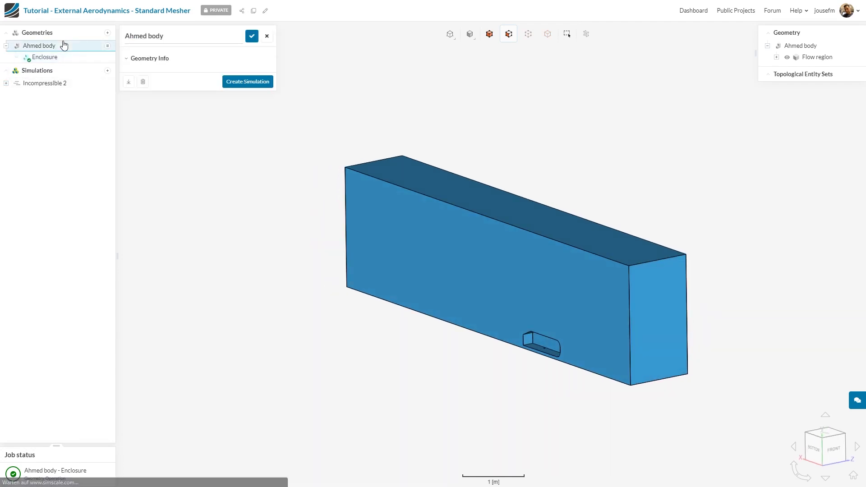
Step: Create an Incompressible simulation and save Newtonian Air as its flow region material
{"action": "left_click", "coordinate": [259, 84]}
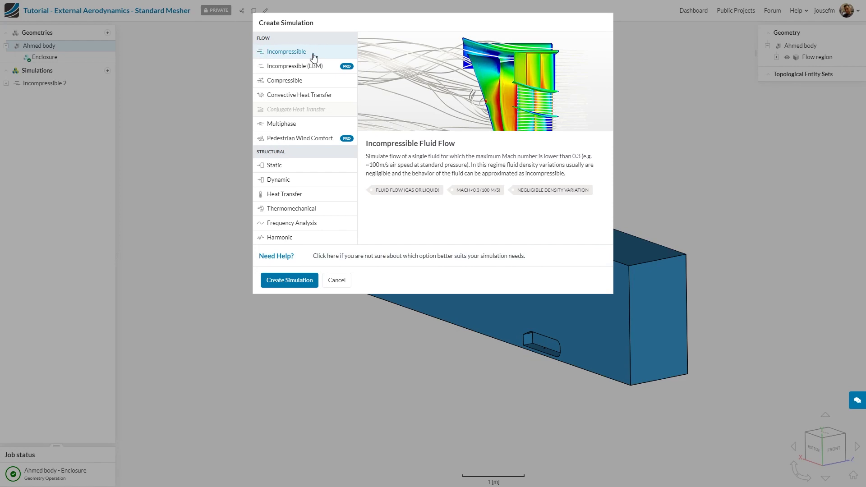
{"action": "left_click", "coordinate": [302, 285]}
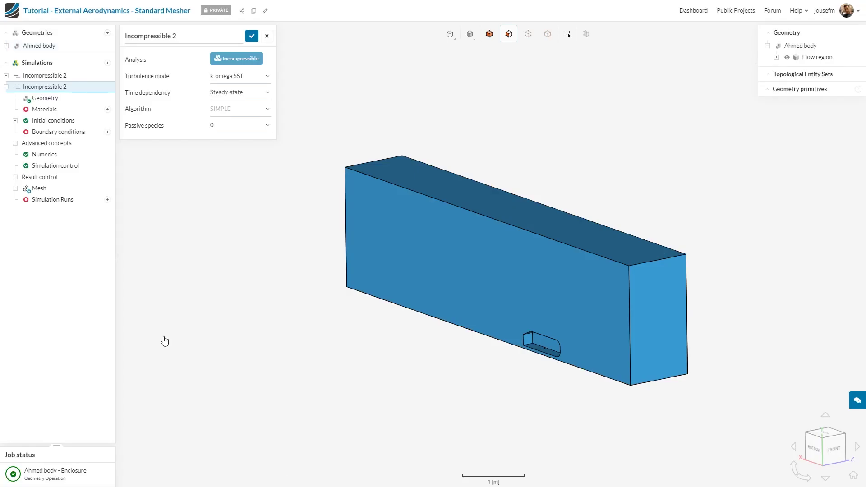
{"action": "left_click", "coordinate": [66, 110]}
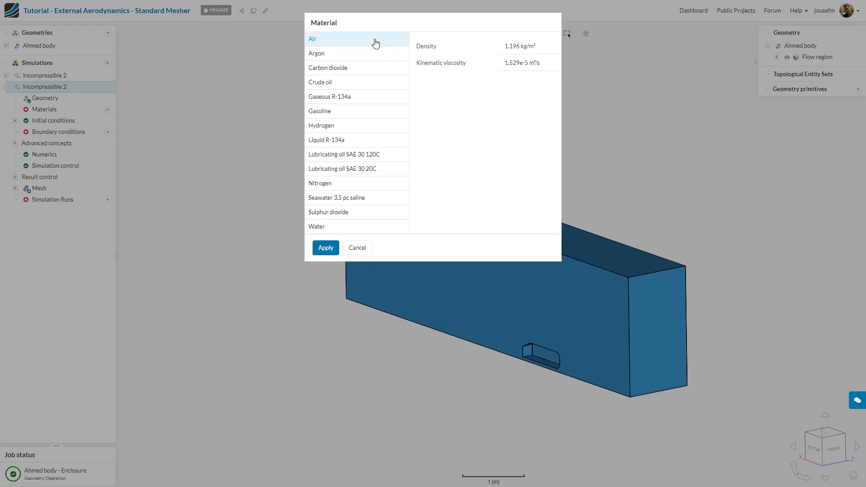
{"action": "left_click", "coordinate": [319, 250]}
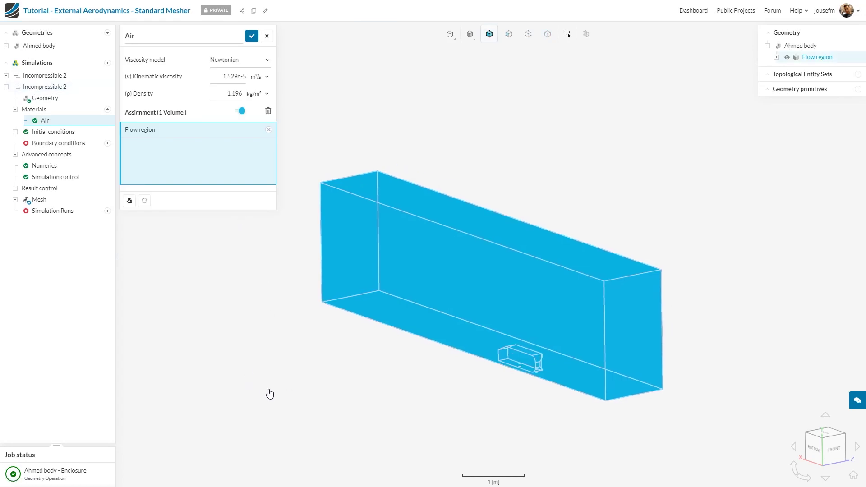
{"action": "left_click", "coordinate": [242, 60]}
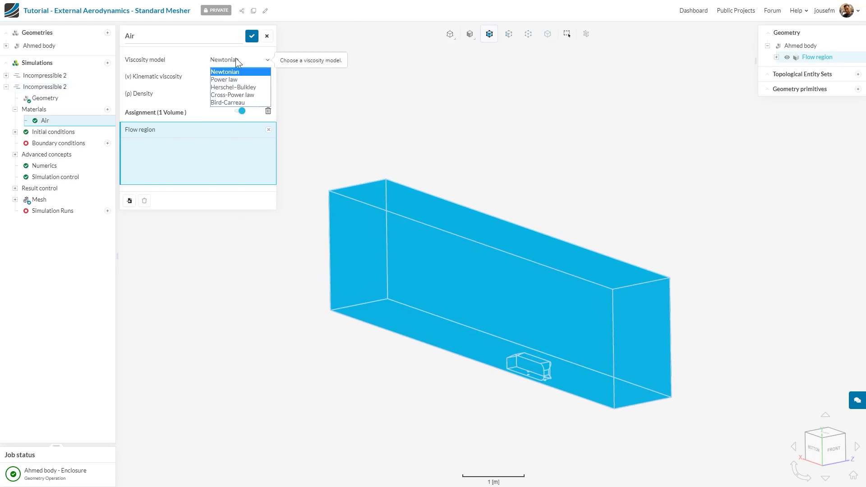
{"action": "left_click", "coordinate": [236, 59]}
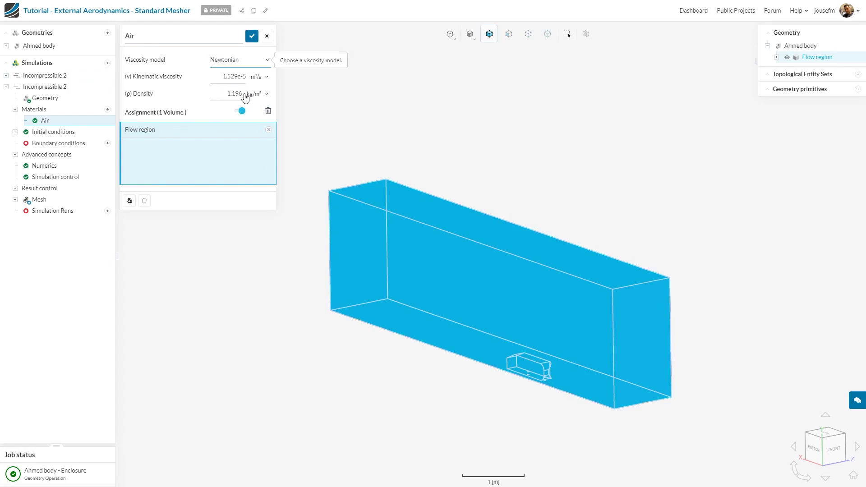
{"action": "left_click", "coordinate": [252, 36]}
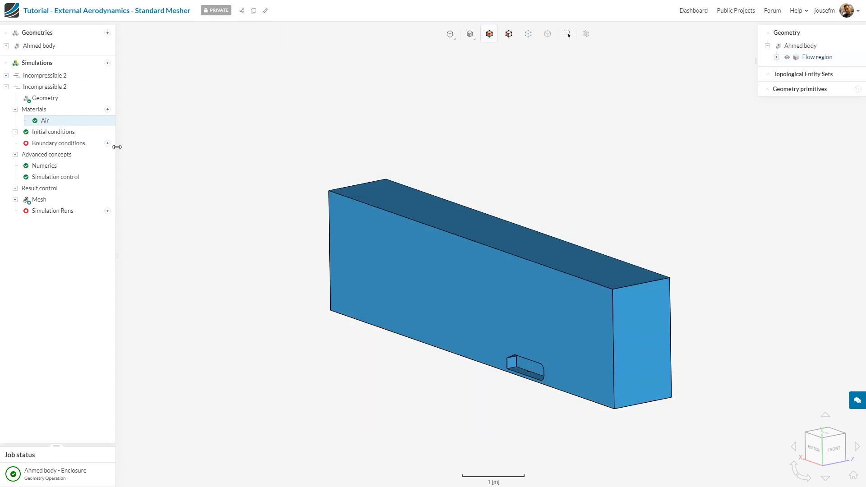
Step: Review initial conditions, then save Velocity inlet 1 on the flow box's right end face
{"action": "left_click", "coordinate": [79, 134]}
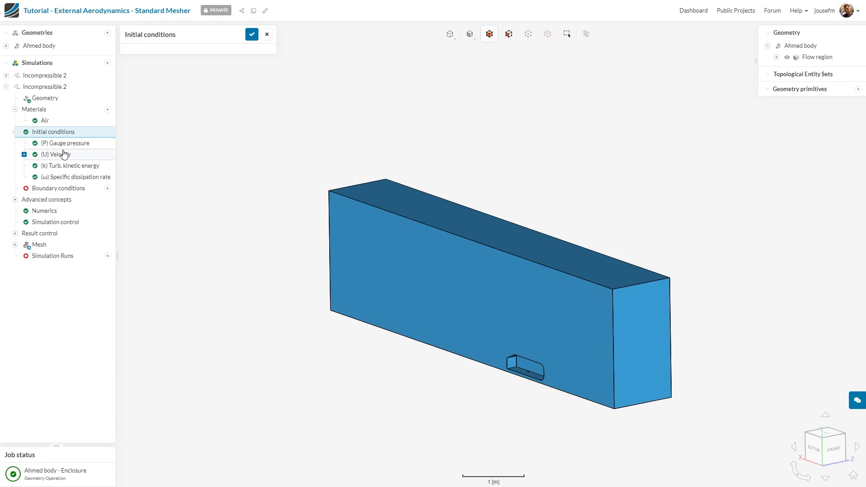
{"action": "left_click", "coordinate": [15, 134]}
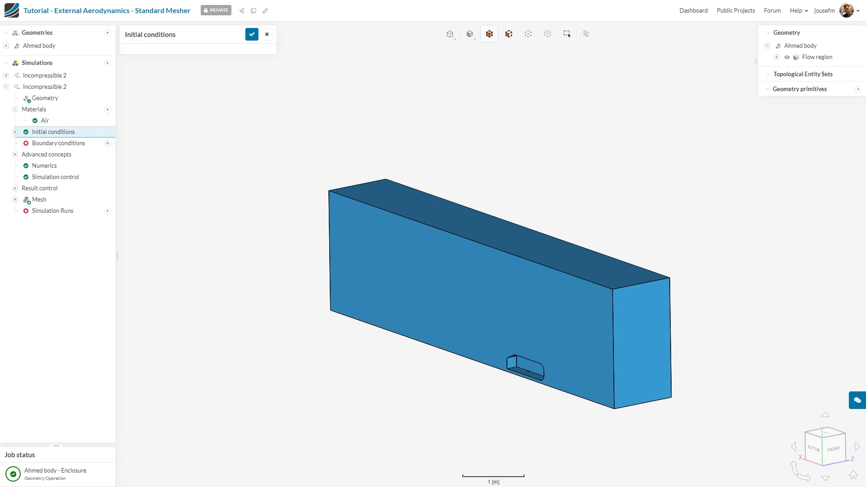
{"action": "left_click", "coordinate": [107, 143]}
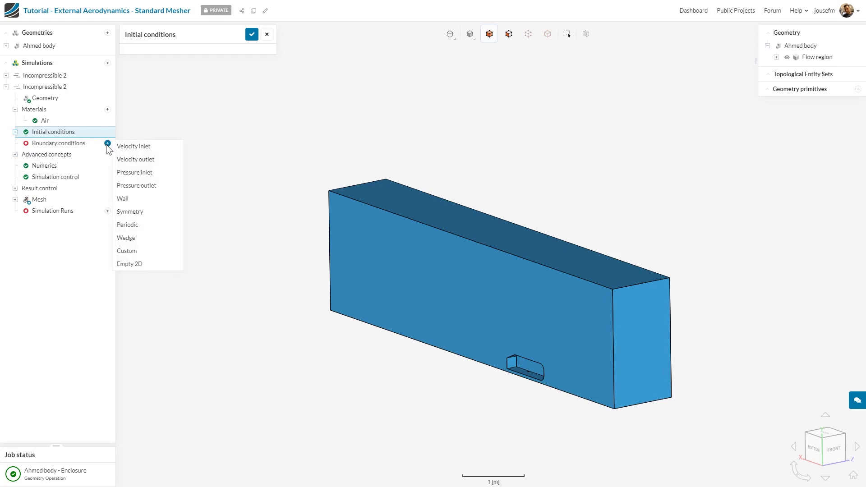
{"action": "left_click", "coordinate": [143, 148]}
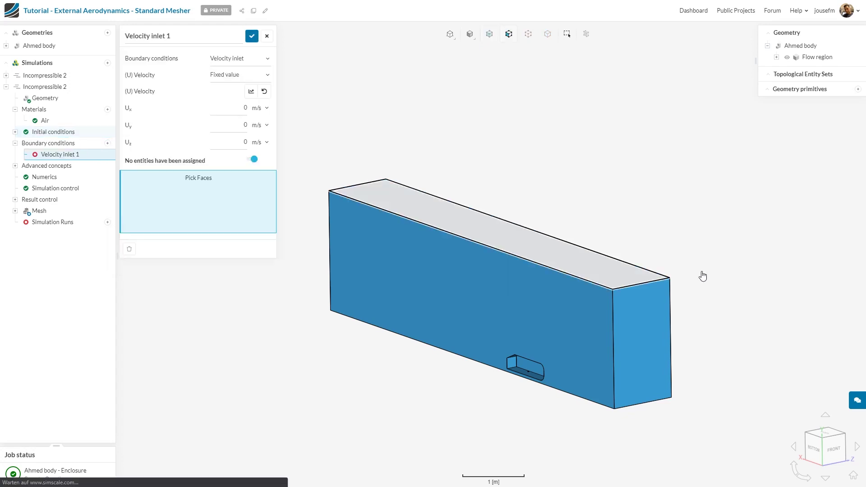
{"action": "left_click", "coordinate": [663, 353]}
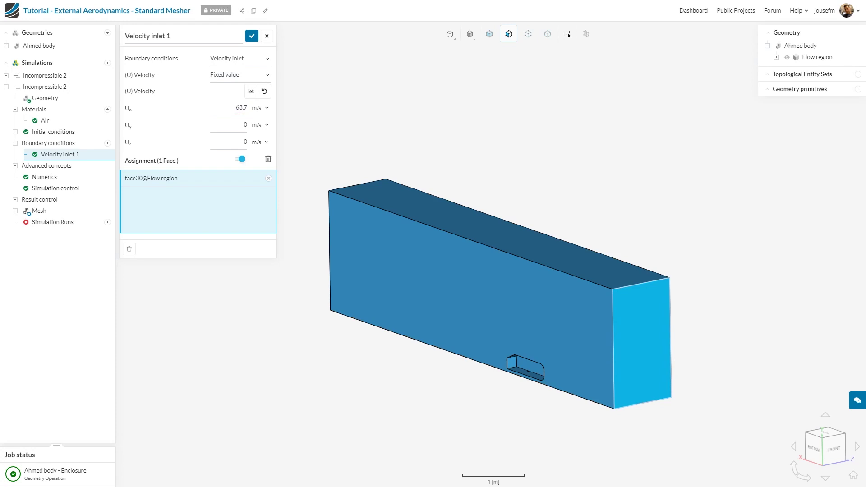
{"action": "left_click", "coordinate": [252, 35]}
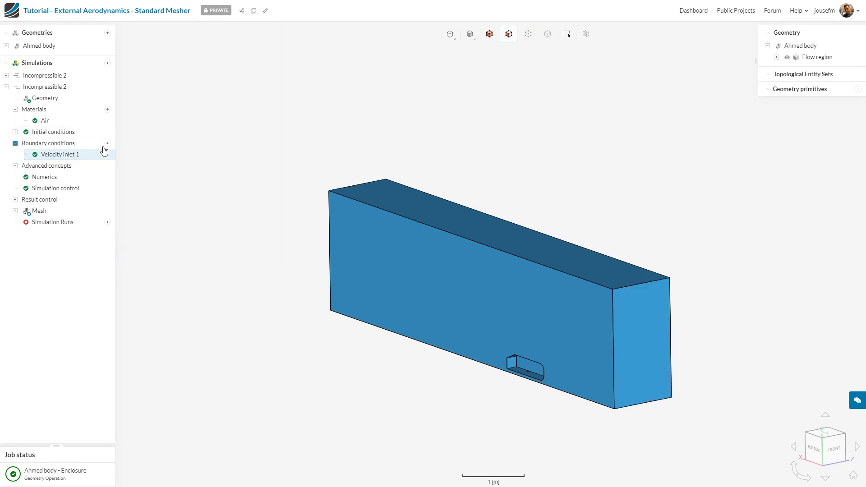
{"action": "left_click", "coordinate": [108, 144]}
Step: Assign Pressure outlet 2 to the box's left end face and save it
{"action": "left_click", "coordinate": [147, 186]}
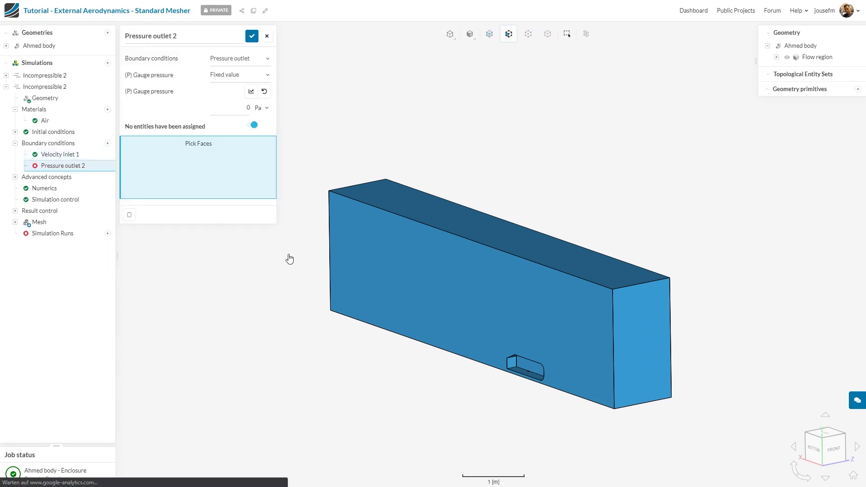
{"action": "left_click_drag", "start_coordinate": [288, 259], "coordinate": [354, 257]}
{"action": "left_click", "coordinate": [317, 185]}
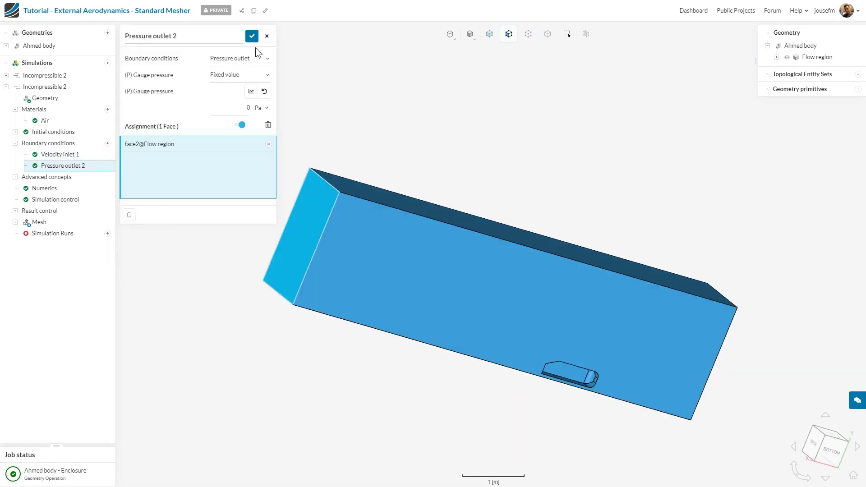
{"action": "left_click", "coordinate": [252, 36]}
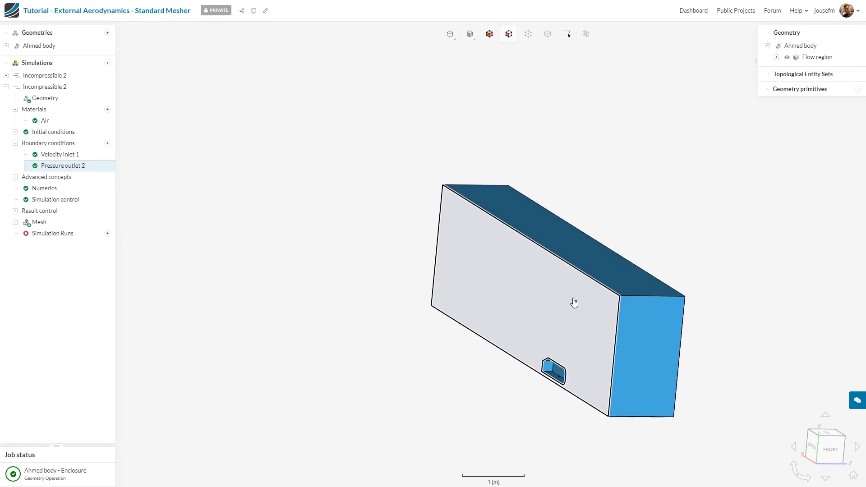
Step: Add and save Symmetry 3 on the side face beside the body
{"action": "left_click", "coordinate": [107, 143]}
{"action": "left_click", "coordinate": [148, 217]}
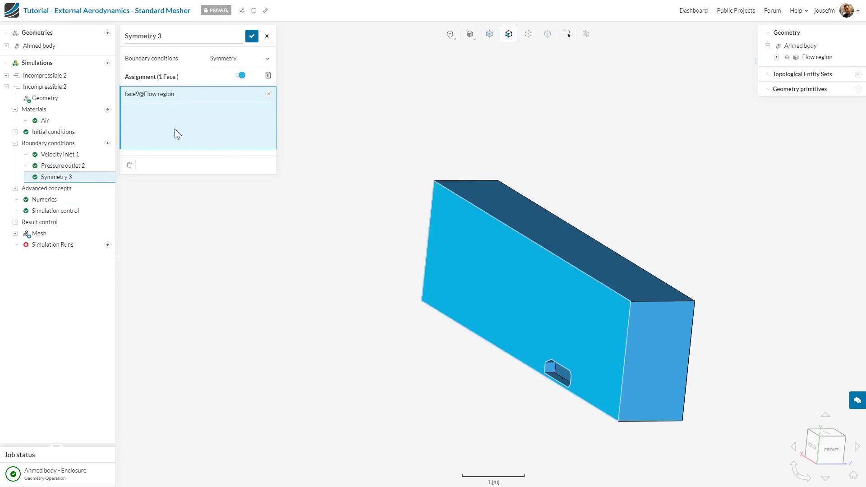
{"action": "left_click_drag", "start_coordinate": [728, 268], "coordinate": [611, 261]}
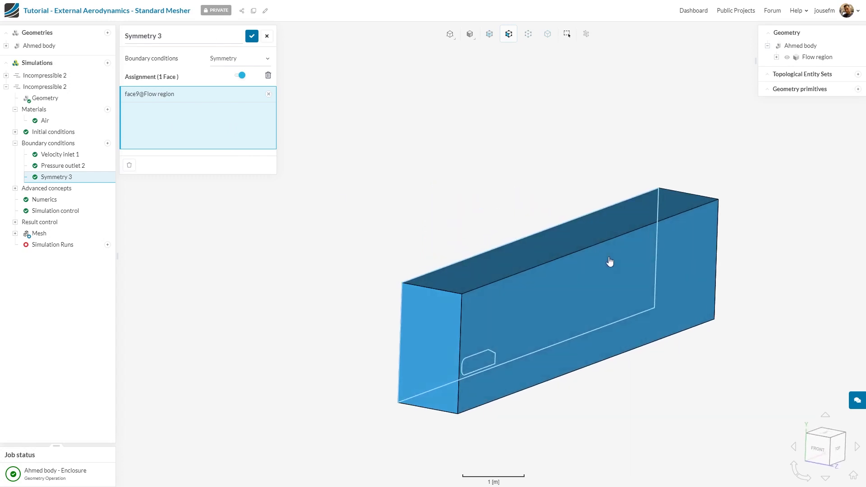
{"action": "left_click", "coordinate": [252, 35]}
Step: Save Wall 4 with Slip velocity on the box's top and large outer side faces
{"action": "left_click", "coordinate": [109, 144]}
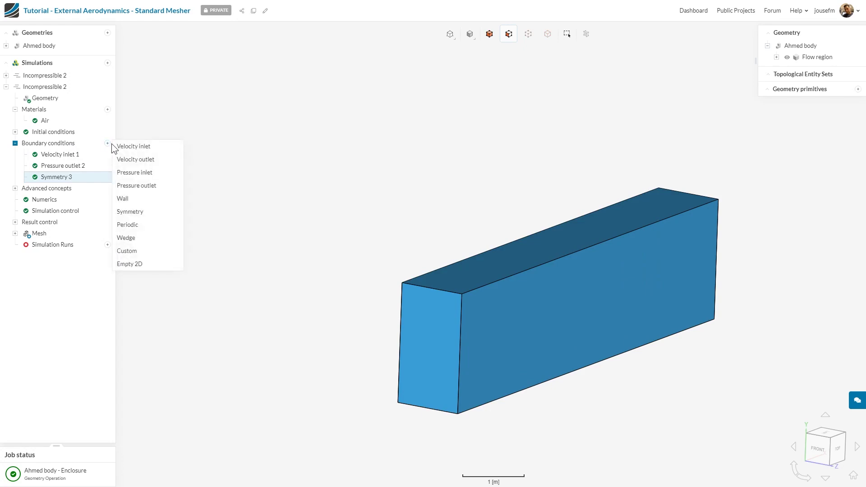
{"action": "left_click", "coordinate": [144, 201]}
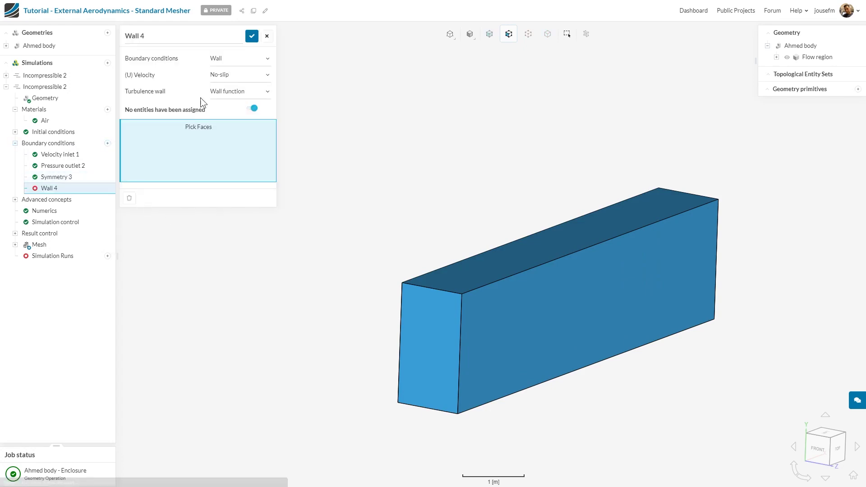
{"action": "left_click", "coordinate": [217, 74]}
{"action": "left_click", "coordinate": [231, 111]}
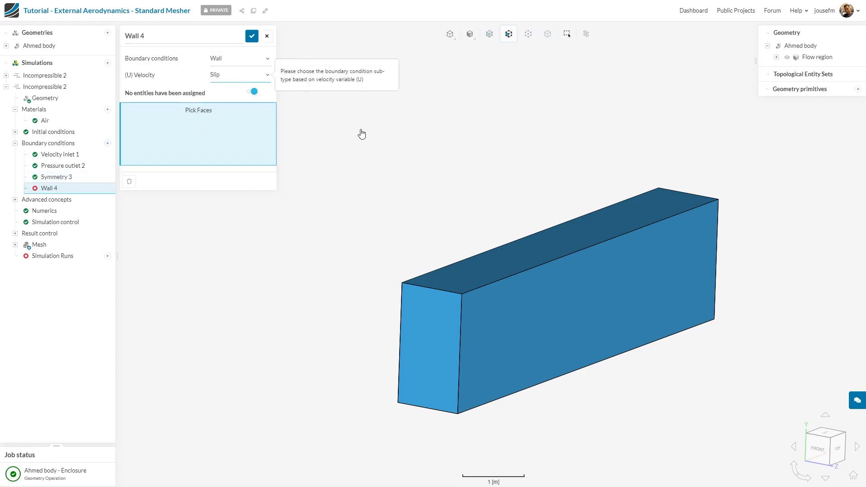
{"action": "left_click", "coordinate": [557, 245]}
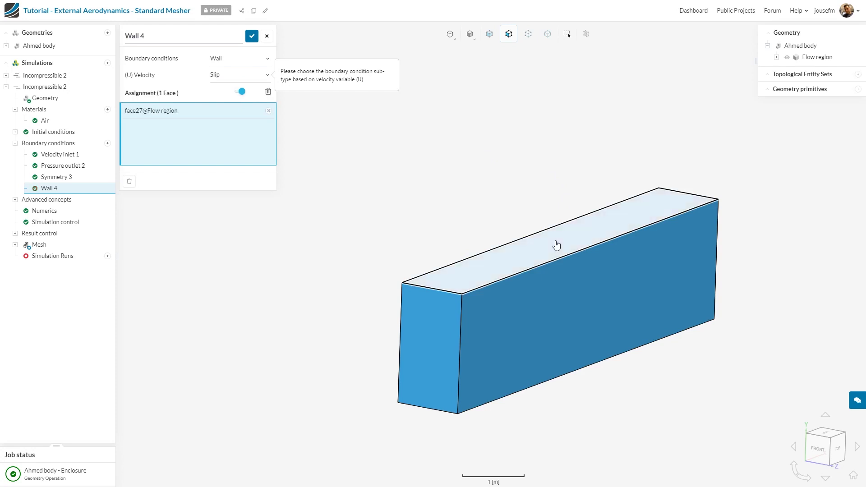
{"action": "left_click", "coordinate": [588, 312]}
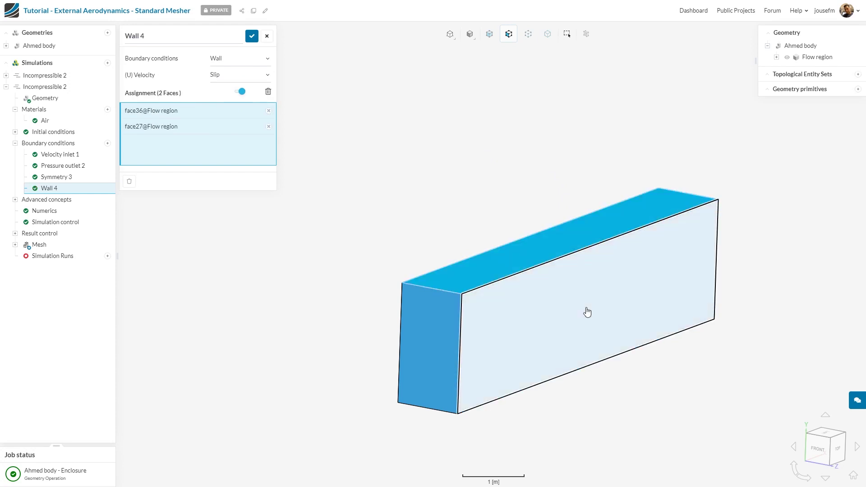
{"action": "left_click", "coordinate": [252, 36]}
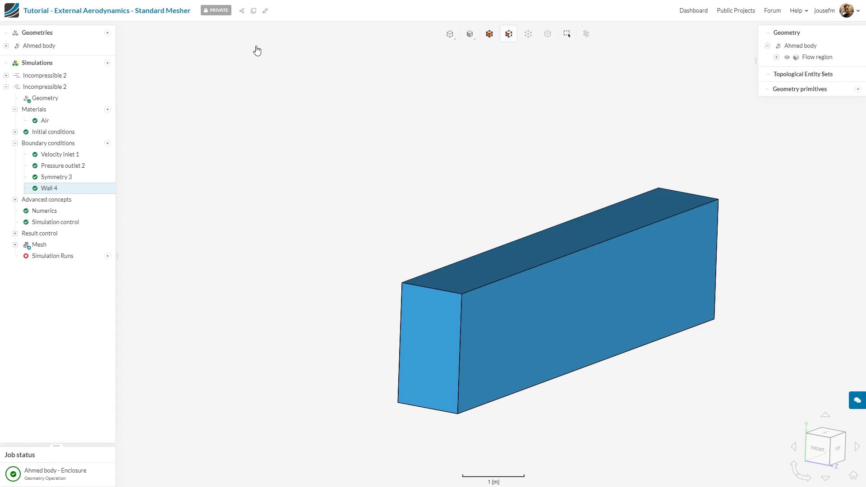
{"action": "right_click_drag", "start_coordinate": [336, 315], "coordinate": [348, 267]}
{"action": "left_click_drag", "start_coordinate": [347, 267], "coordinate": [408, 219]}
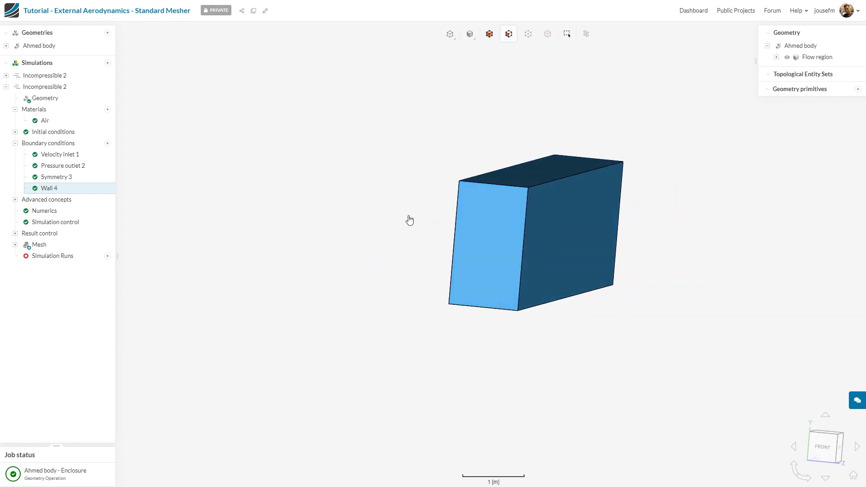
Step: Add Wall 5, a moving wall on the floor face at 63.7 m/s along x
{"action": "left_click", "coordinate": [108, 143]}
{"action": "left_click", "coordinate": [151, 203]}
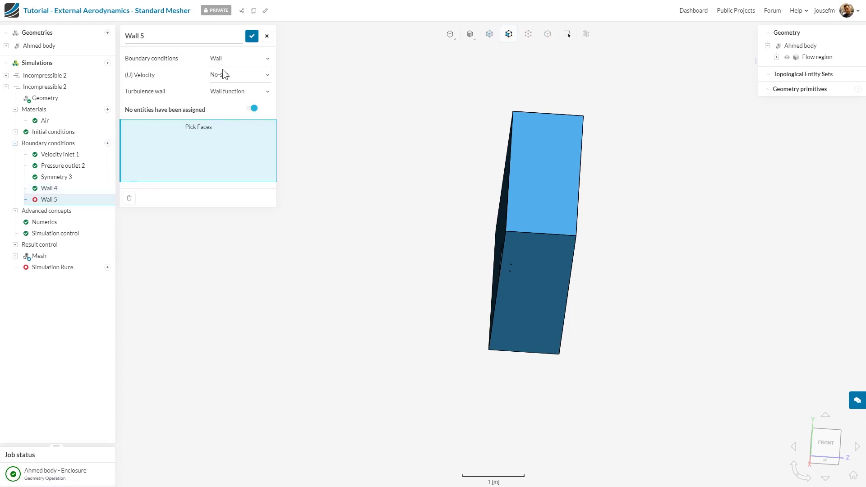
{"action": "left_click", "coordinate": [223, 70]}
{"action": "left_click", "coordinate": [226, 87]}
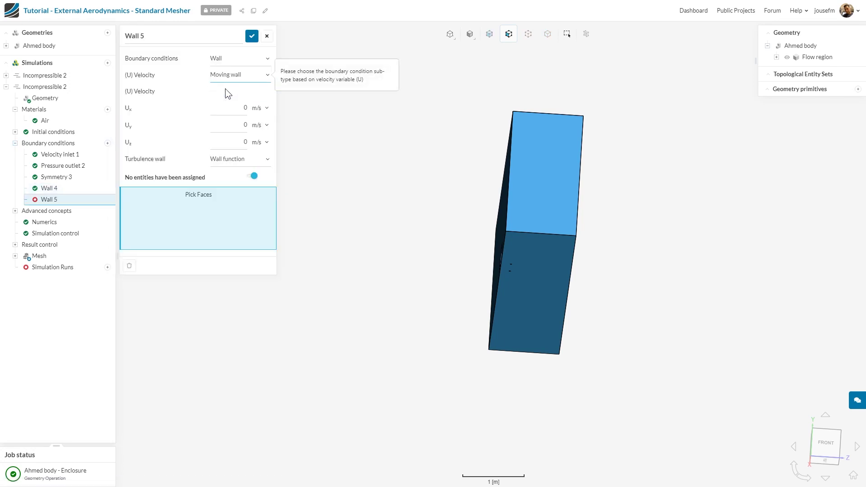
{"action": "left_click", "coordinate": [240, 108]}
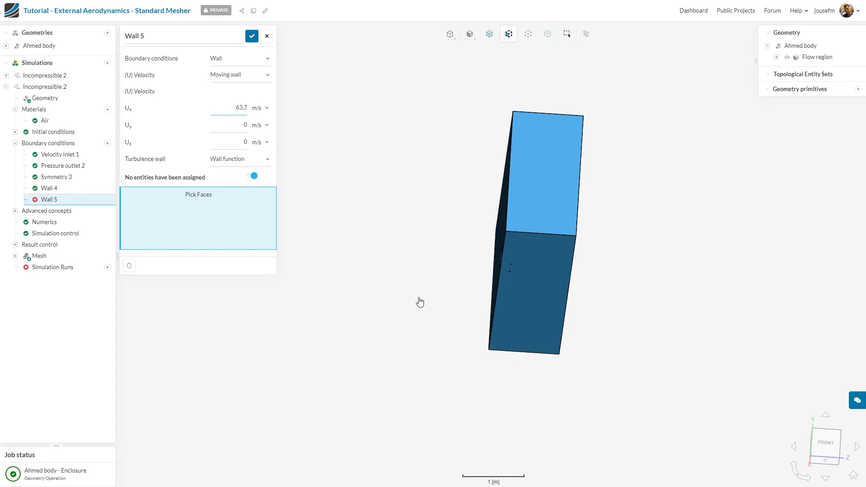
{"action": "left_click_drag", "start_coordinate": [419, 302], "coordinate": [449, 323]}
{"action": "left_click", "coordinate": [515, 315]}
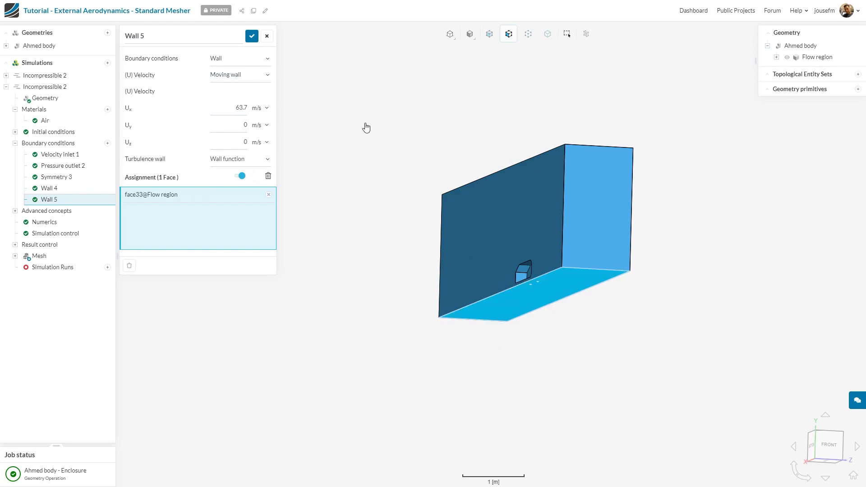
{"action": "left_click", "coordinate": [251, 42]}
{"action": "left_click_drag", "start_coordinate": [702, 209], "coordinate": [563, 284]}
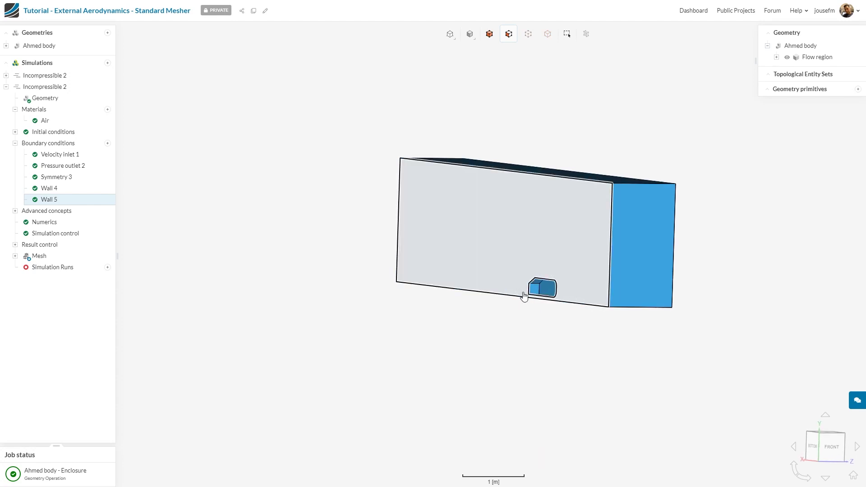
{"action": "left_click_drag", "start_coordinate": [715, 256], "coordinate": [527, 269]}
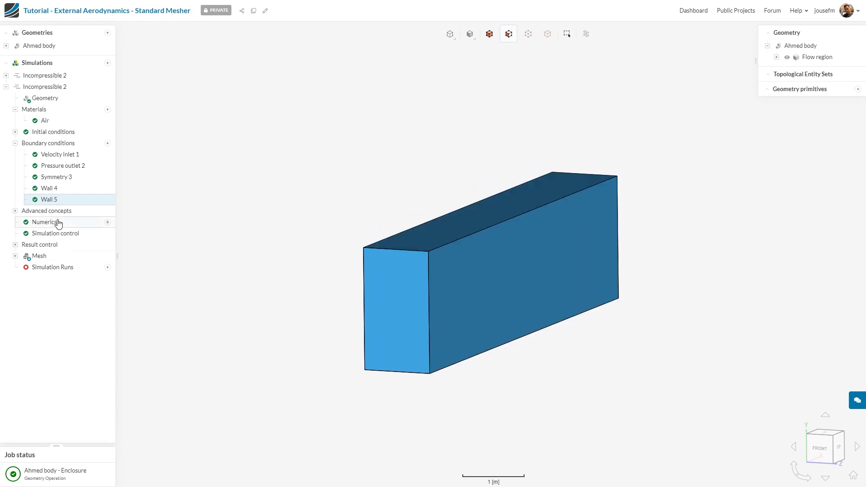
Step: In Simulation control keep processors on Automatic and set maximum runtime to 10000 s
{"action": "left_click", "coordinate": [76, 233]}
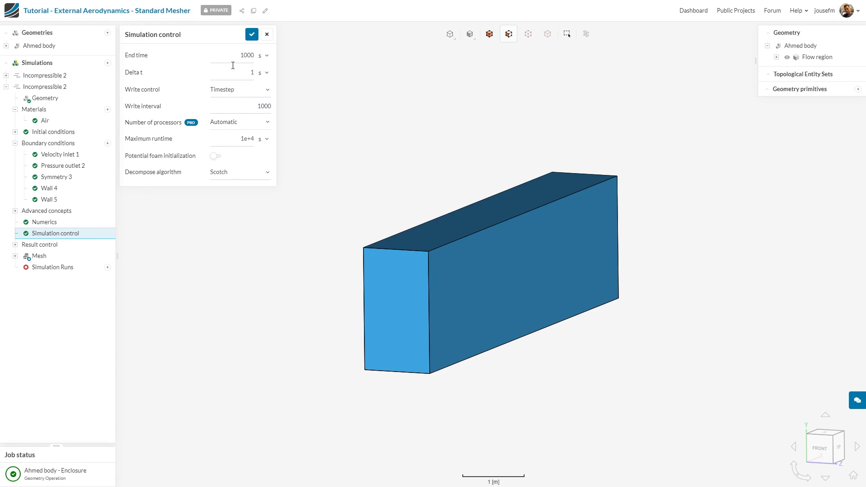
{"action": "left_click", "coordinate": [69, 89]}
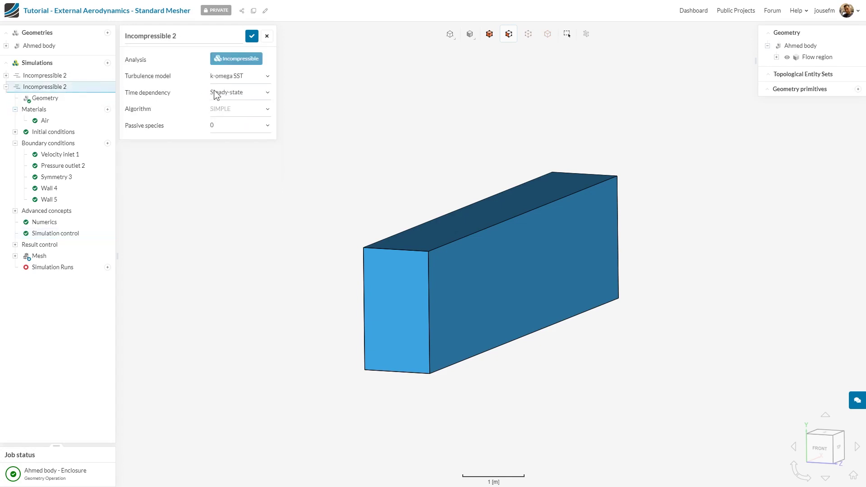
{"action": "left_click", "coordinate": [63, 224]}
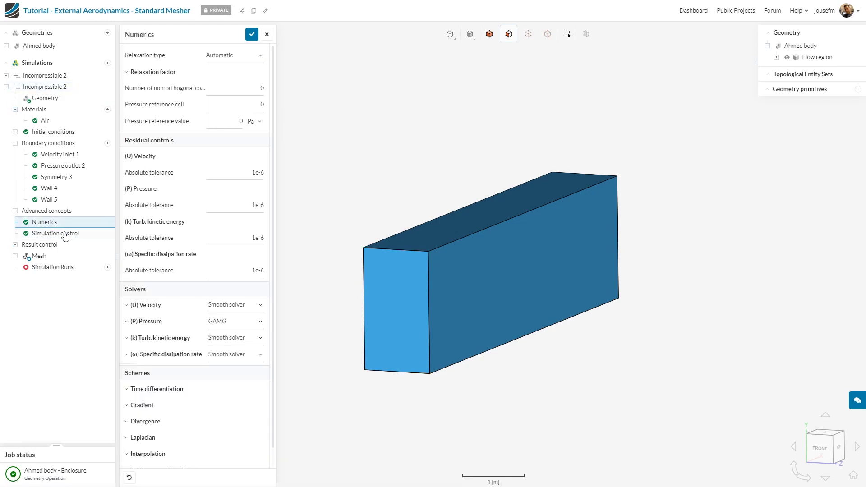
{"action": "left_click", "coordinate": [63, 233]}
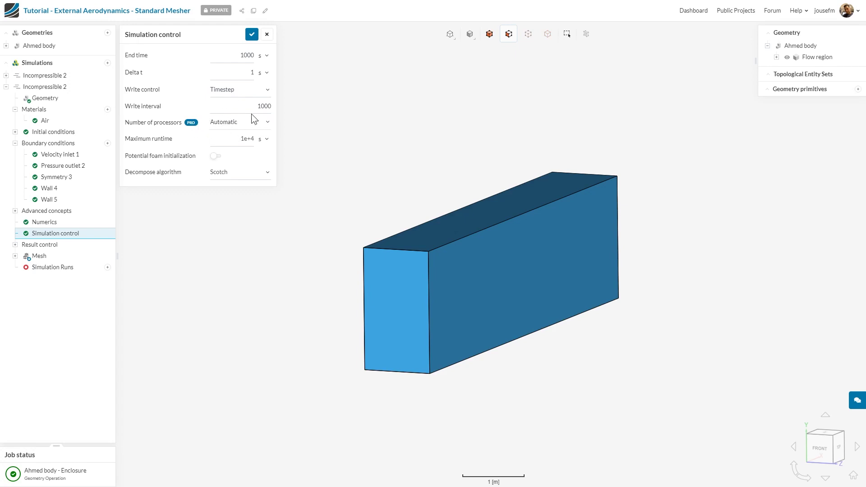
{"action": "left_click", "coordinate": [233, 121]}
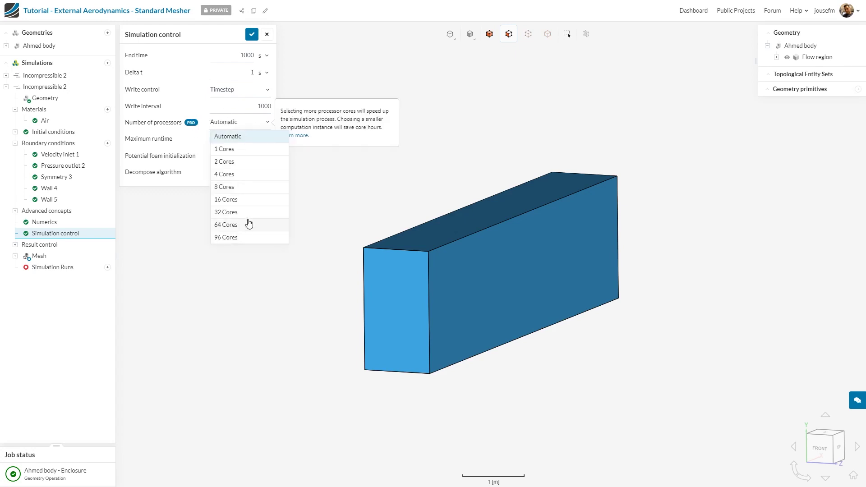
{"action": "left_click", "coordinate": [209, 121]}
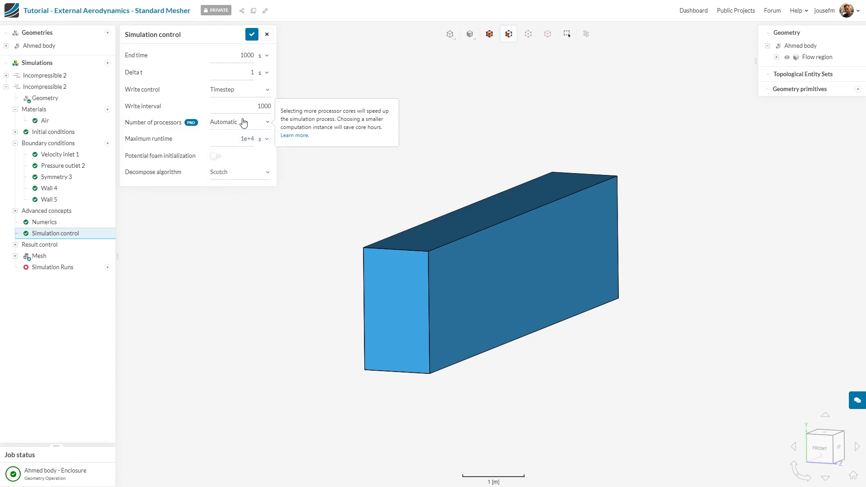
{"action": "left_click", "coordinate": [244, 122]}
{"action": "left_click", "coordinate": [209, 123]}
{"action": "left_click", "coordinate": [223, 141]}
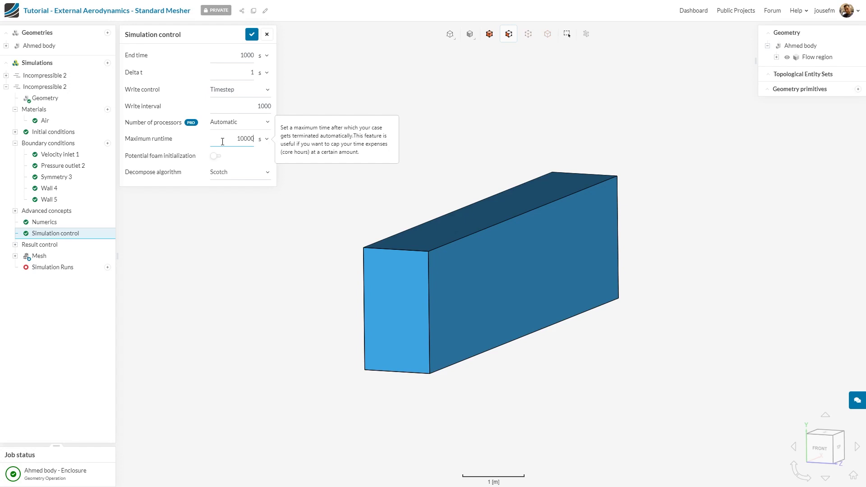
{"action": "key", "text": "Tab"}
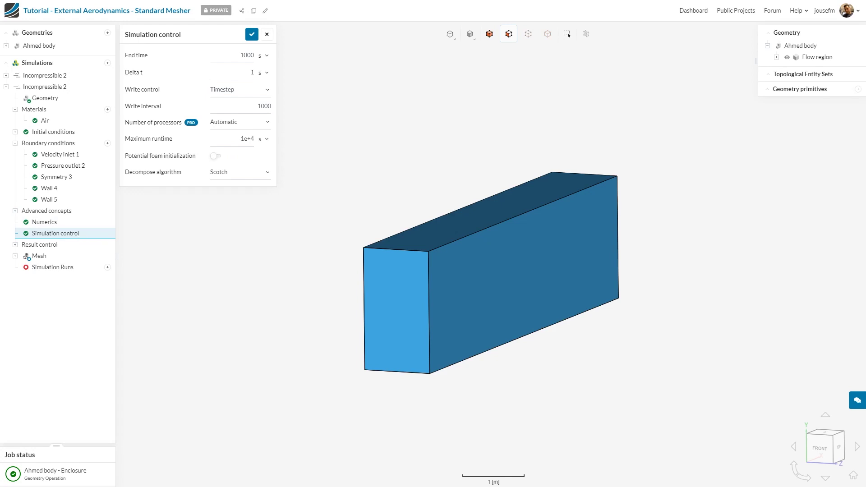
Step: Add a Force and moment coefficients output with centre of rotation y 1 and lift x 1
{"action": "left_click", "coordinate": [42, 245]}
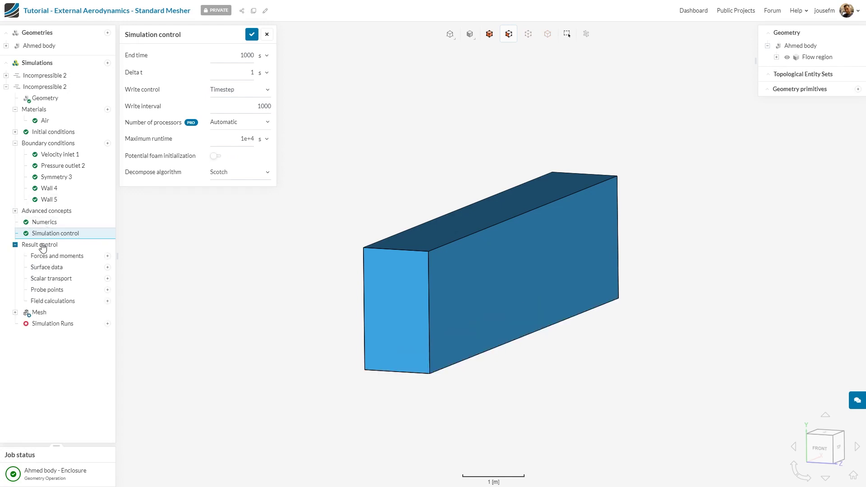
{"action": "left_click", "coordinate": [107, 256]}
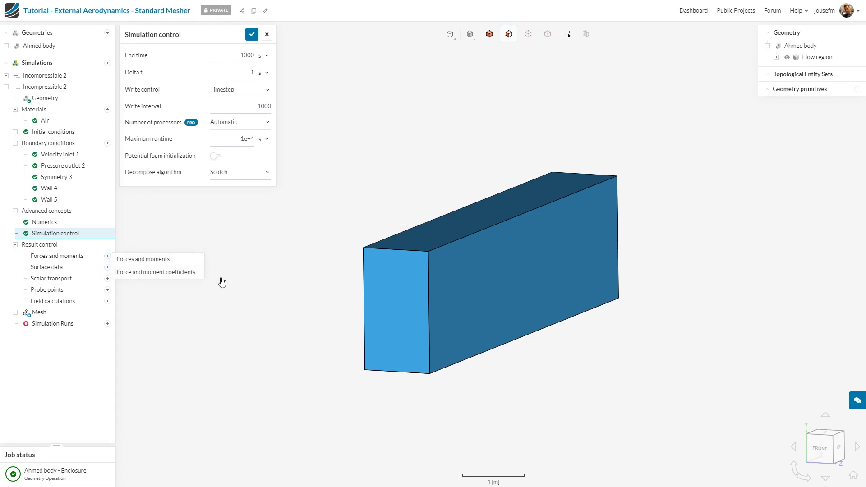
{"action": "left_click", "coordinate": [189, 273]}
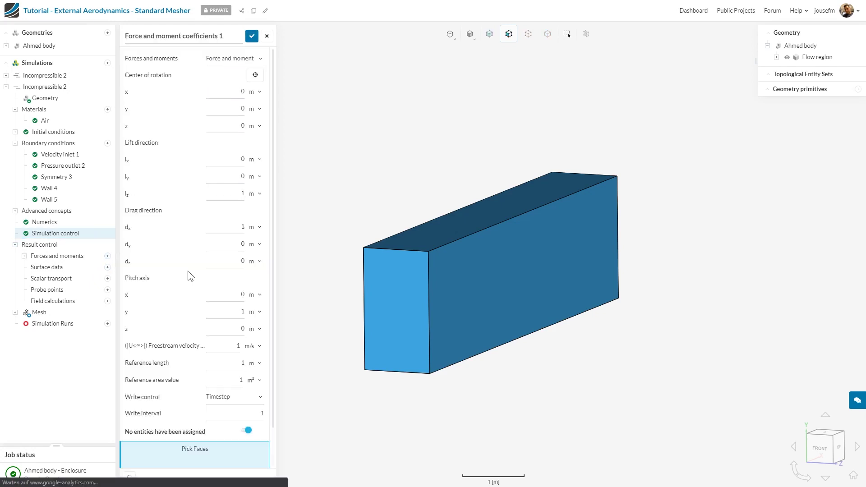
{"action": "left_click", "coordinate": [231, 112]}
{"action": "type", "text": "1"}
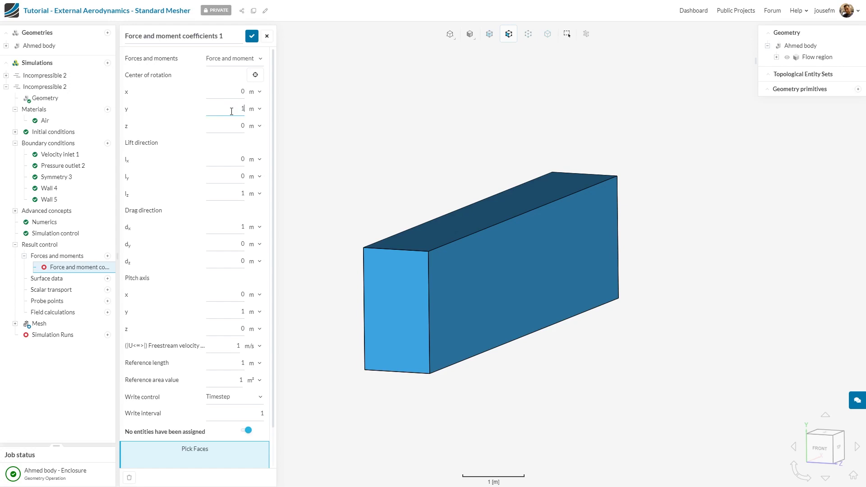
{"action": "left_click", "coordinate": [234, 157]}
{"action": "type", "text": "1"}
Step: Set lift z 0, freestream 63.7 m/s, reference length 1.044 m, area 0.112 m², interval 20
{"action": "double_click", "coordinate": [238, 194]}
{"action": "scroll", "coordinate": [237, 248], "scroll_direction": "down", "scroll_amount": 1}
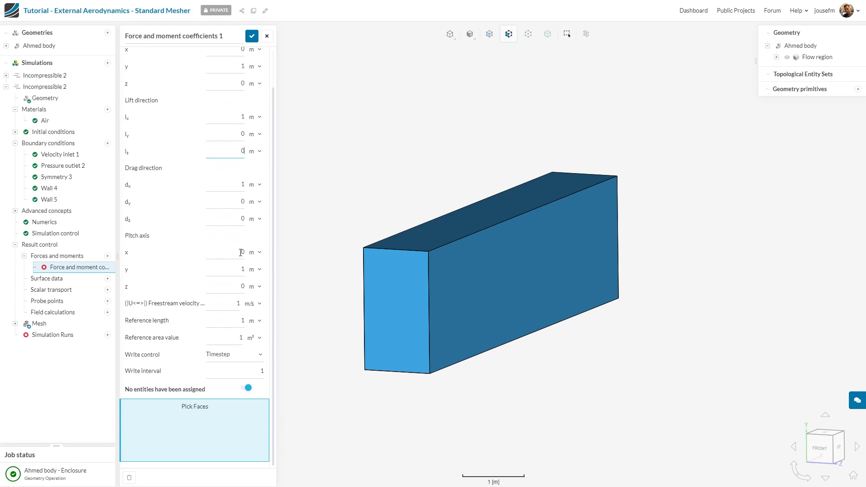
{"action": "double_click", "coordinate": [241, 253]}
{"action": "double_click", "coordinate": [226, 303]}
{"action": "type", "text": "63.7"}
{"action": "double_click", "coordinate": [238, 321]}
{"action": "left_click", "coordinate": [256, 370]}
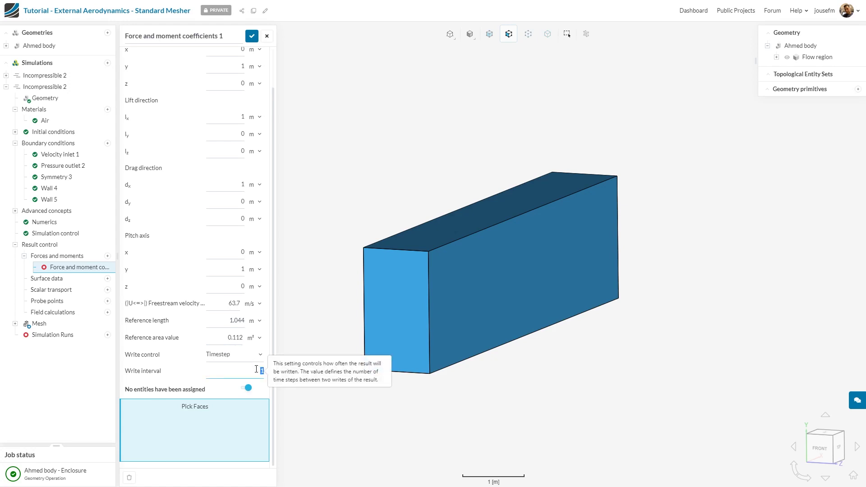
{"action": "key", "text": "Return"}
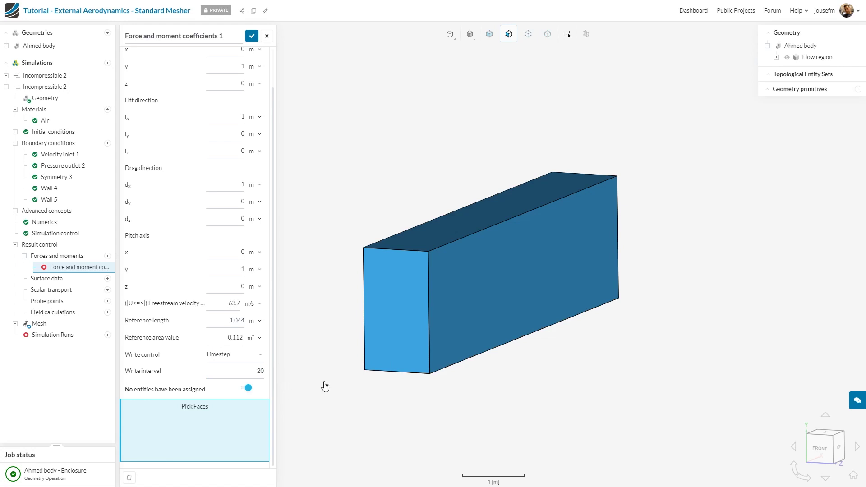
Step: Hide the domain box's front, top, two inner wall and floor faces to expose the Ahmed body
{"action": "left_click_drag", "start_coordinate": [352, 375], "coordinate": [343, 382]}
{"action": "left_click", "coordinate": [262, 388]}
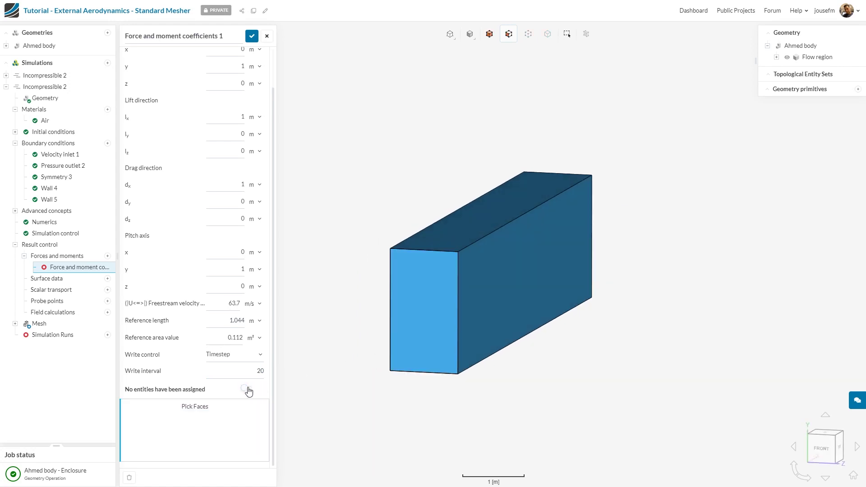
{"action": "left_click", "coordinate": [412, 316]}
{"action": "left_click", "coordinate": [470, 229]}
{"action": "right_click", "coordinate": [471, 227]}
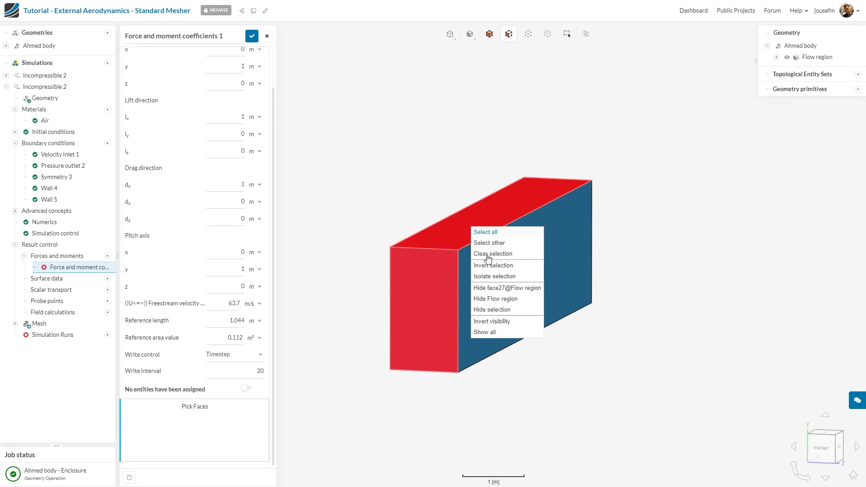
{"action": "left_click", "coordinate": [500, 311]}
{"action": "left_click", "coordinate": [546, 239]}
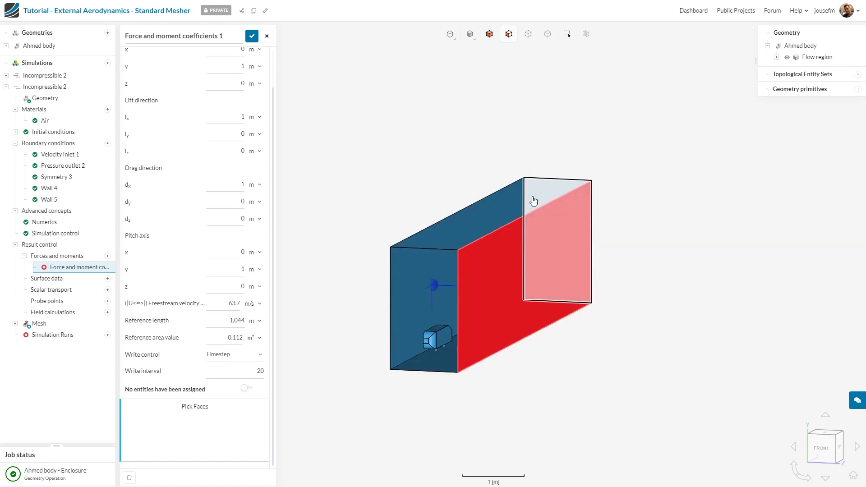
{"action": "left_click", "coordinate": [499, 218]}
{"action": "right_click", "coordinate": [499, 217]}
{"action": "left_click", "coordinate": [522, 298]}
{"action": "left_click", "coordinate": [450, 348]}
{"action": "right_click", "coordinate": [449, 348]}
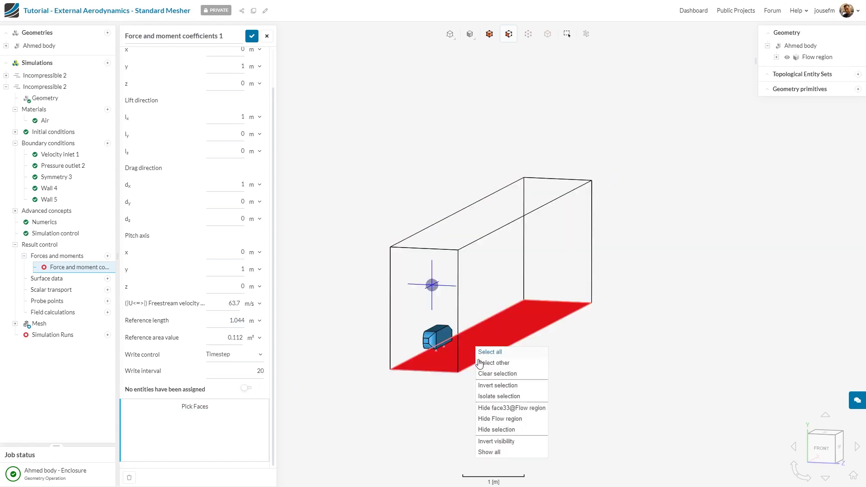
{"action": "left_click", "coordinate": [493, 430]}
Step: Box-select all 11 Ahmed body faces for the force coefficients output and save it
{"action": "left_click", "coordinate": [248, 388]}
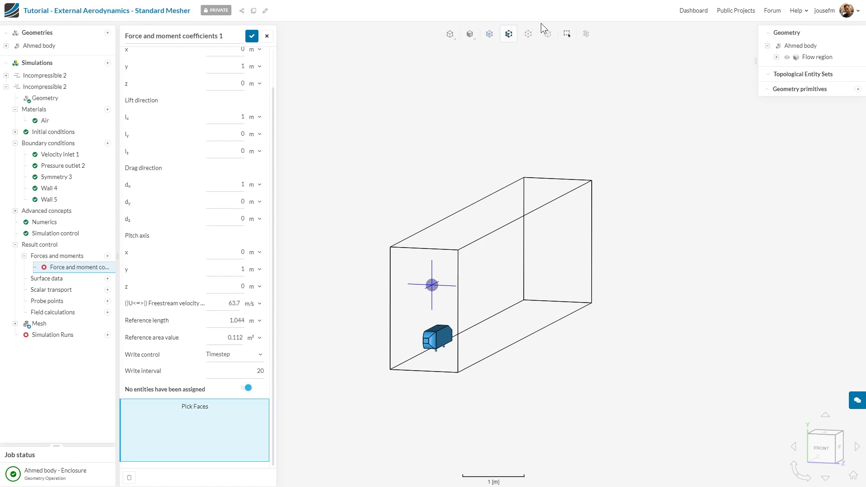
{"action": "left_click", "coordinate": [567, 36]}
{"action": "left_click_drag", "start_coordinate": [474, 361], "coordinate": [394, 312]}
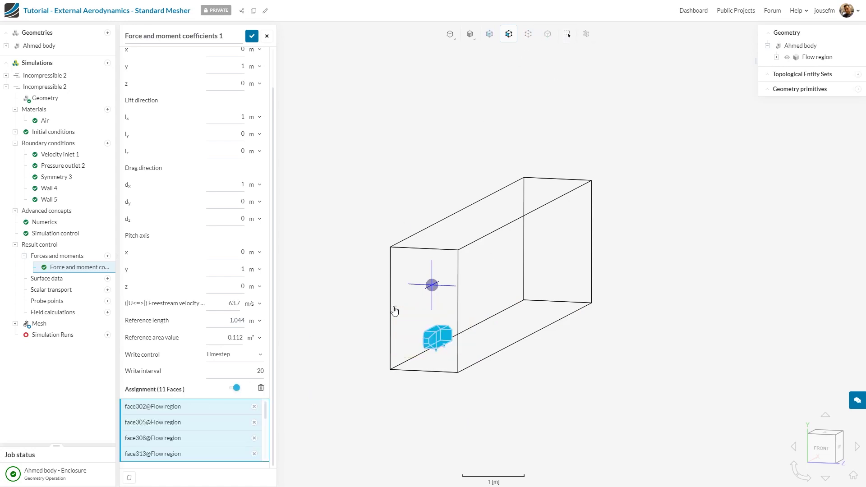
{"action": "scroll", "coordinate": [235, 412], "scroll_direction": "up", "scroll_amount": 2}
{"action": "scroll", "coordinate": [235, 412], "scroll_direction": "down", "scroll_amount": 2}
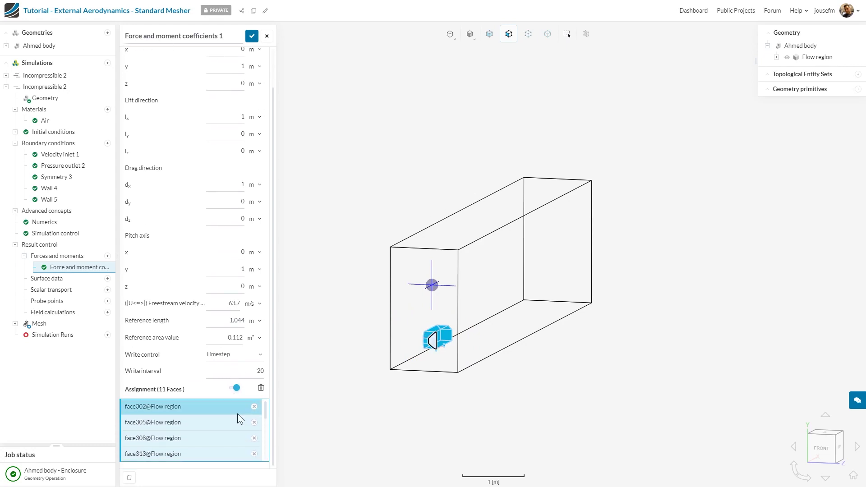
{"action": "scroll", "coordinate": [238, 413], "scroll_direction": "down", "scroll_amount": 3}
{"action": "left_click", "coordinate": [252, 36]}
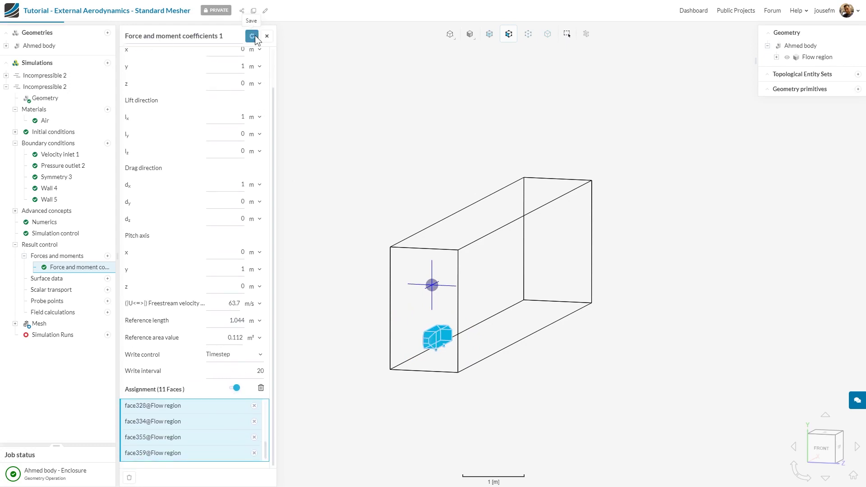
Step: Add a second forces and moments output with write interval 20 and save it
{"action": "left_click", "coordinate": [107, 256]}
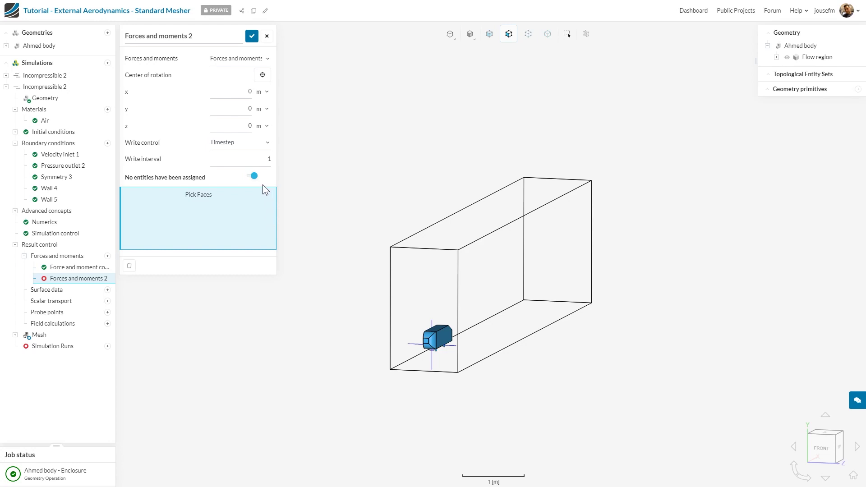
{"action": "double_click", "coordinate": [263, 154]}
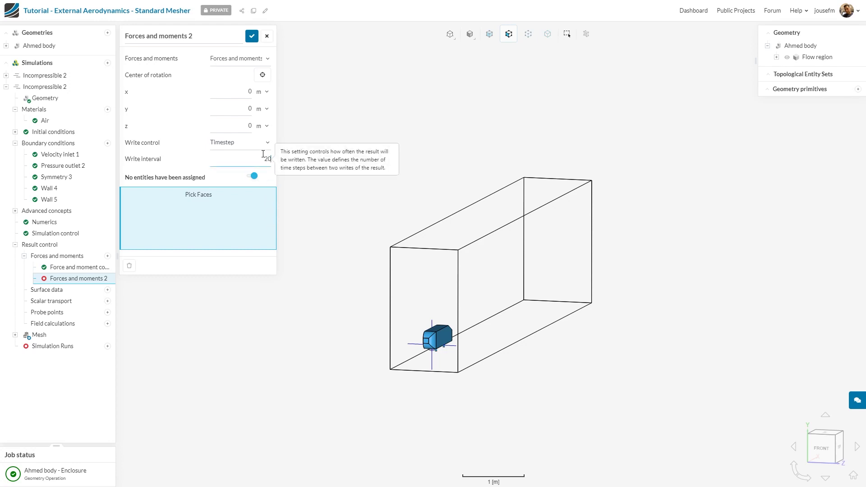
{"action": "type", "text": "20"}
{"action": "key", "text": "Return"}
{"action": "left_click", "coordinate": [567, 34]}
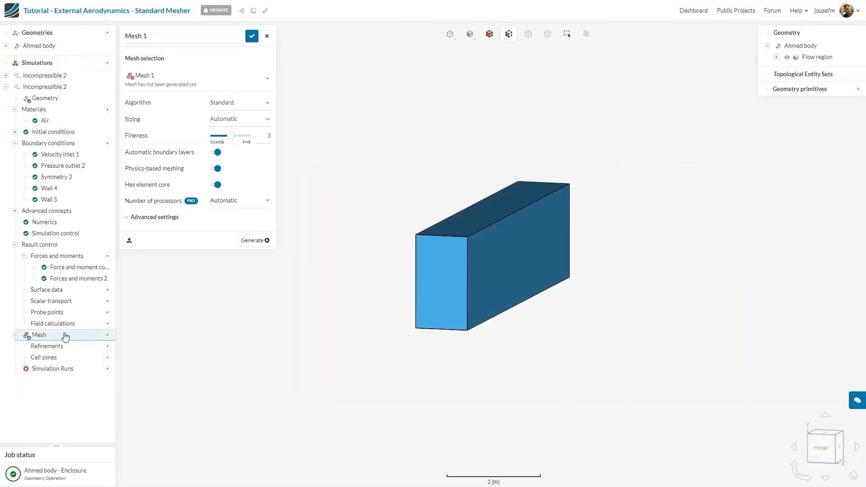
Step: Review Mesh 1, keeping Standard fineness 5 and Automatic processors, then close the panel
{"action": "left_click_drag", "start_coordinate": [294, 345], "coordinate": [335, 172]}
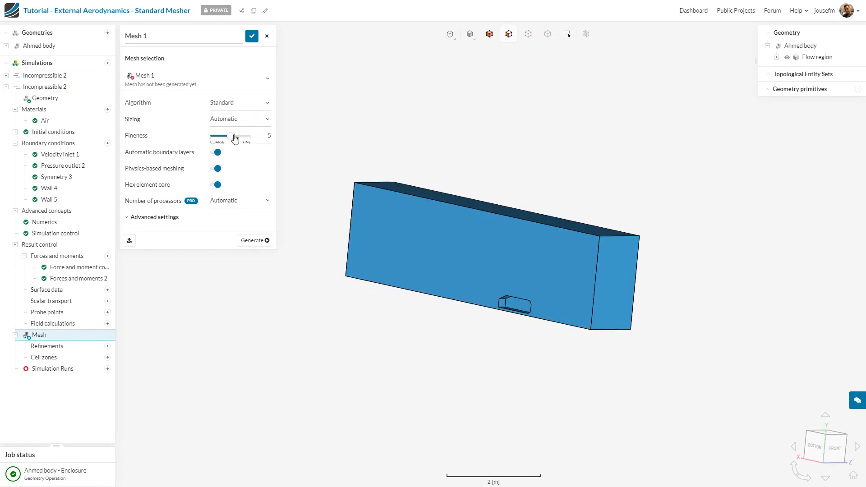
{"action": "mouse_move", "coordinate": [232, 138]}
{"action": "left_mouse_down"}
{"action": "mouse_move", "coordinate": [254, 139]}
{"action": "mouse_move", "coordinate": [230, 143]}
{"action": "left_mouse_up"}
{"action": "mouse_move", "coordinate": [209, 156]}
{"action": "left_click", "coordinate": [224, 201]}
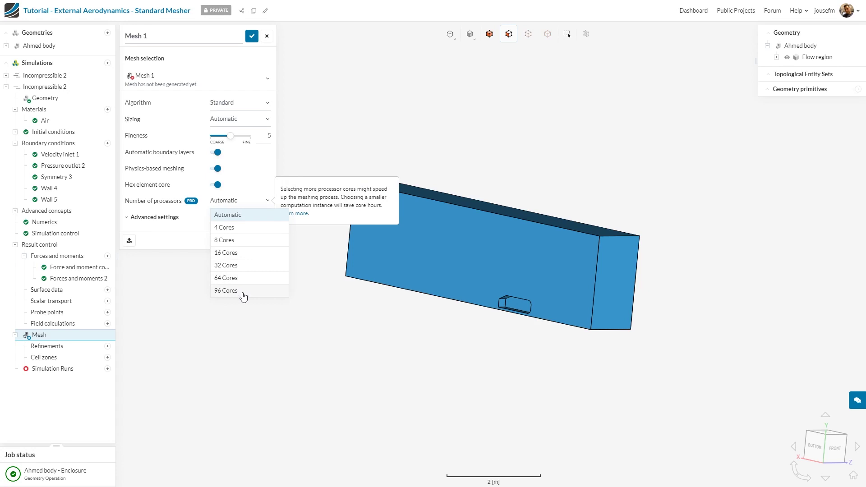
{"action": "left_click", "coordinate": [229, 214]}
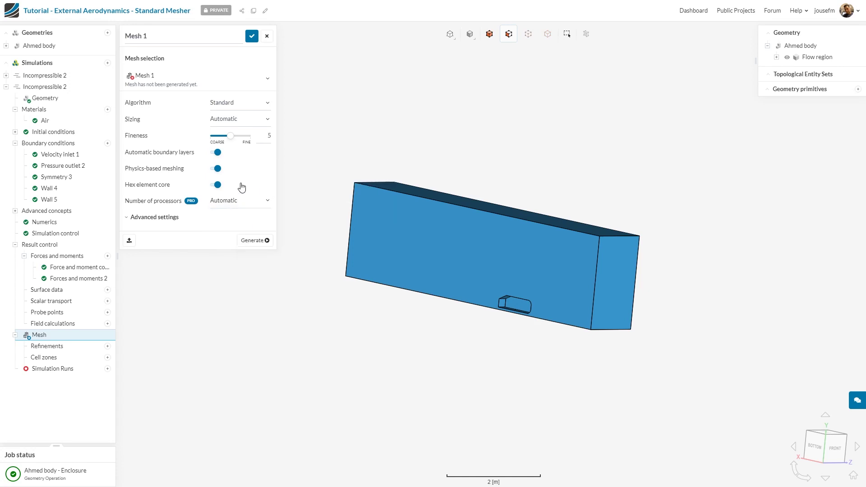
{"action": "left_click", "coordinate": [267, 37]}
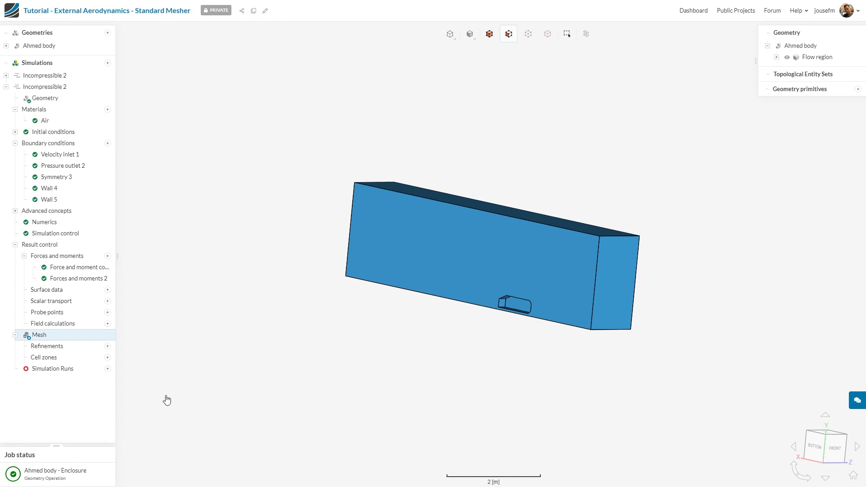
Step: Add Region refinement 1 assigned to a new Cartesian box 1 and save it
{"action": "left_click", "coordinate": [108, 347]}
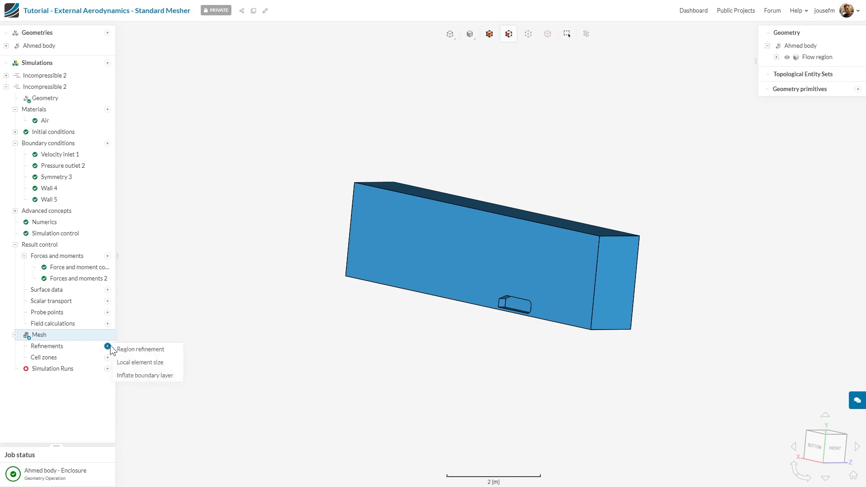
{"action": "left_click", "coordinate": [165, 353]}
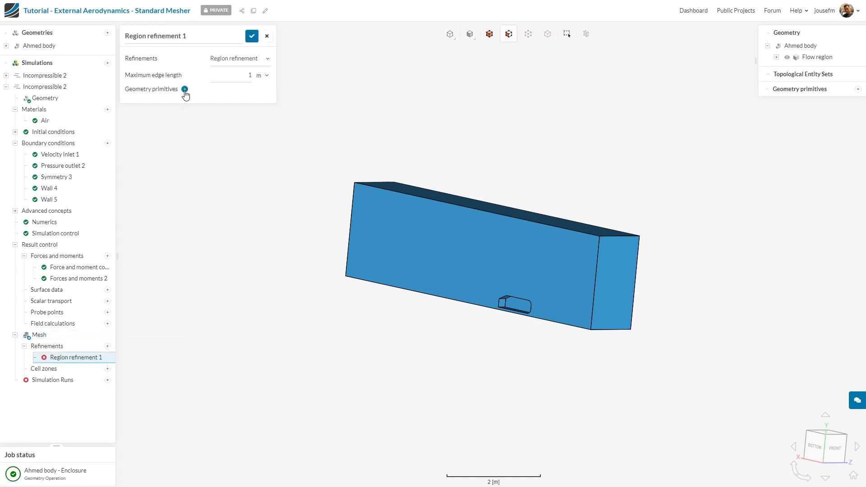
{"action": "left_click", "coordinate": [184, 90]}
{"action": "left_click", "coordinate": [232, 96]}
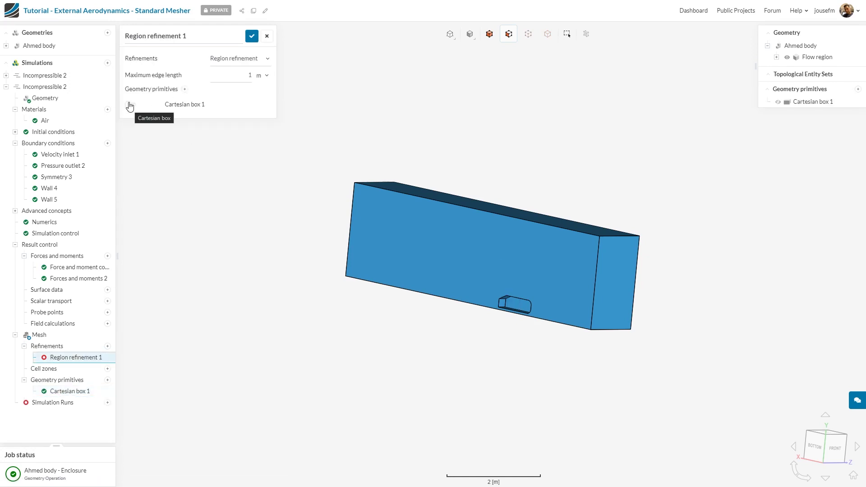
{"action": "left_click", "coordinate": [134, 106]}
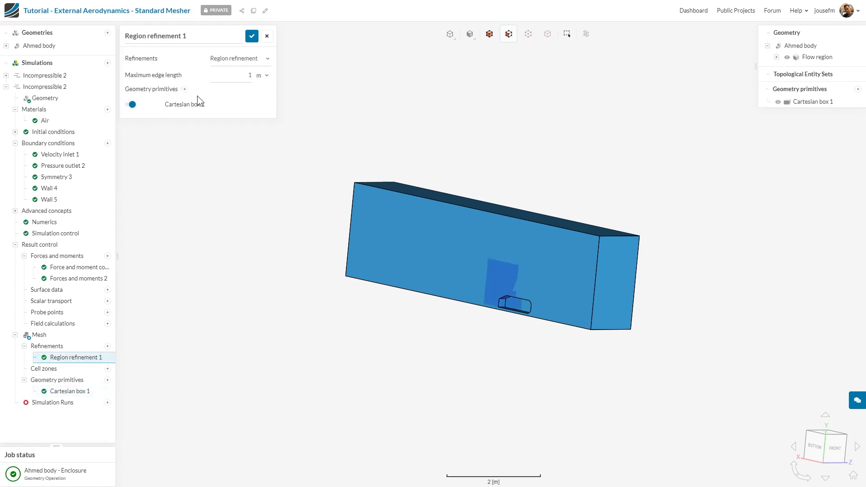
{"action": "left_click", "coordinate": [252, 36]}
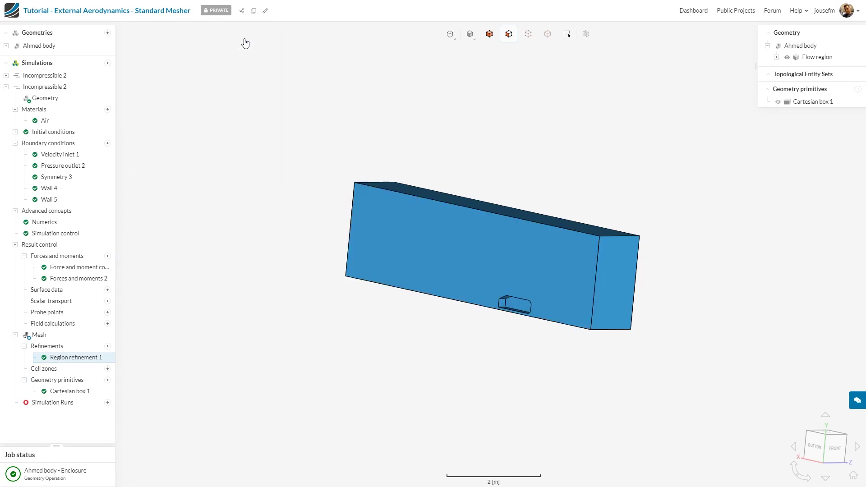
Step: Enter Cartesian box 1 coordinates: minimum (-1.25, -0.05), maximum x 3, y 0.75, z 0.75 m
{"action": "left_click", "coordinate": [80, 393]}
{"action": "left_click", "coordinate": [243, 91]}
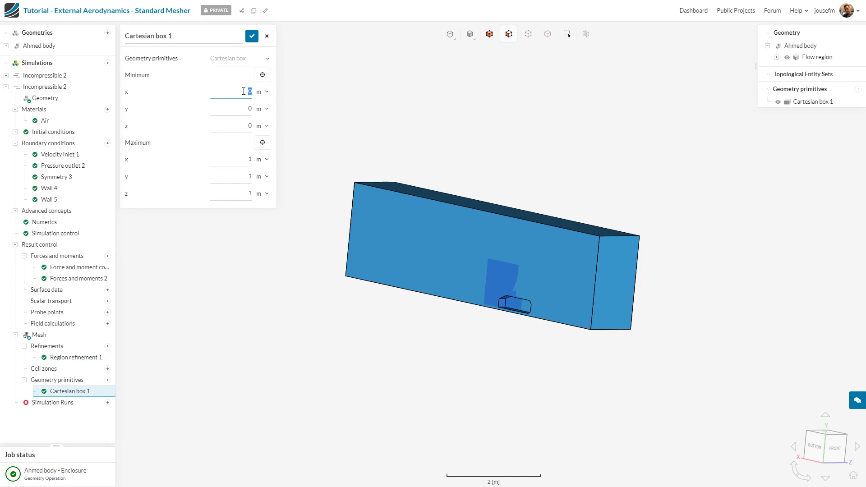
{"action": "type", "text": "-1.25"}
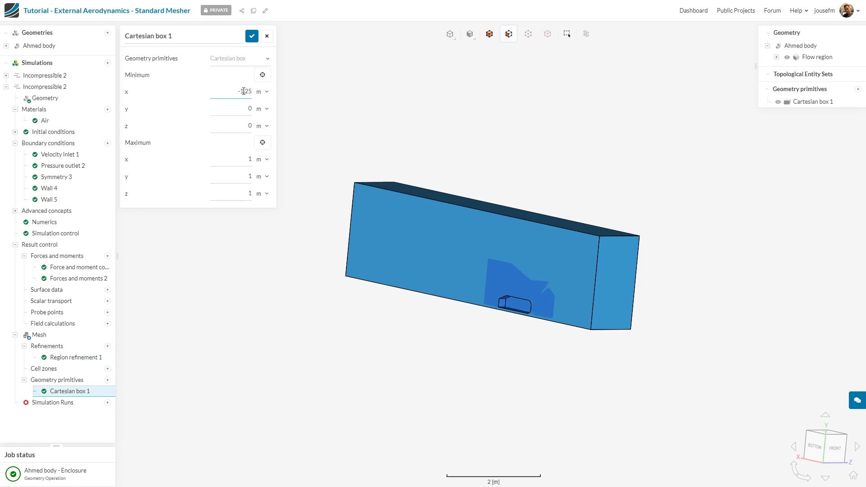
{"action": "key", "text": "Tab"}
{"action": "type", "text": "-0.05"}
{"action": "key", "text": "Tab"}
{"action": "key", "text": "Tab"}
{"action": "type", "text": "3"}
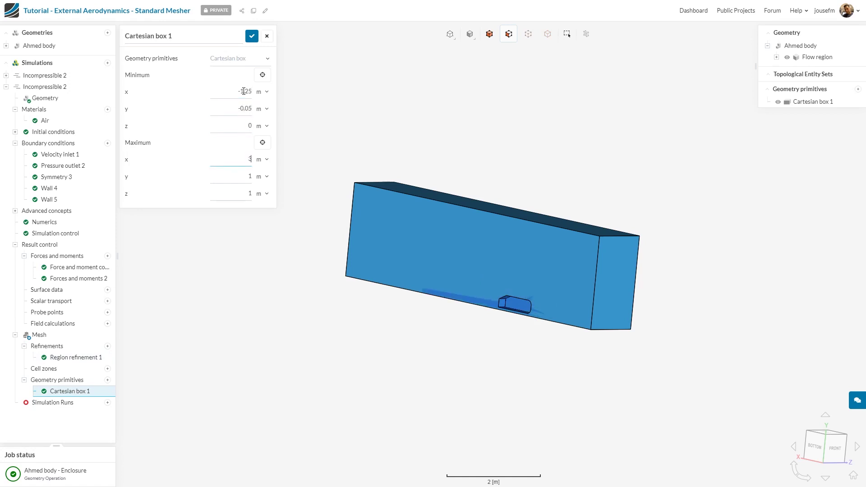
{"action": "key", "text": "Tab"}
{"action": "type", "text": "0.75"}
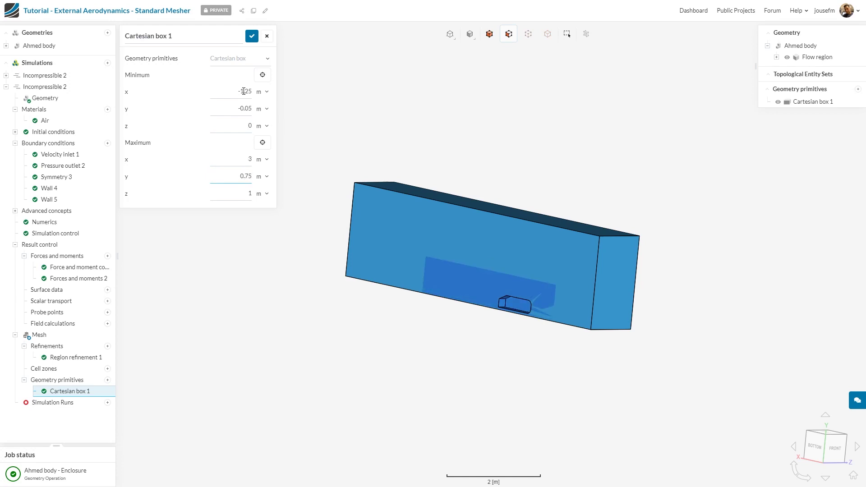
{"action": "key", "text": "Tab"}
{"action": "type", "text": "0.7"}
Step: Check the box's placement around the body with the flow region hidden, then save it
{"action": "left_click", "coordinate": [787, 58]}
{"action": "left_click_drag", "start_coordinate": [744, 180], "coordinate": [718, 245]}
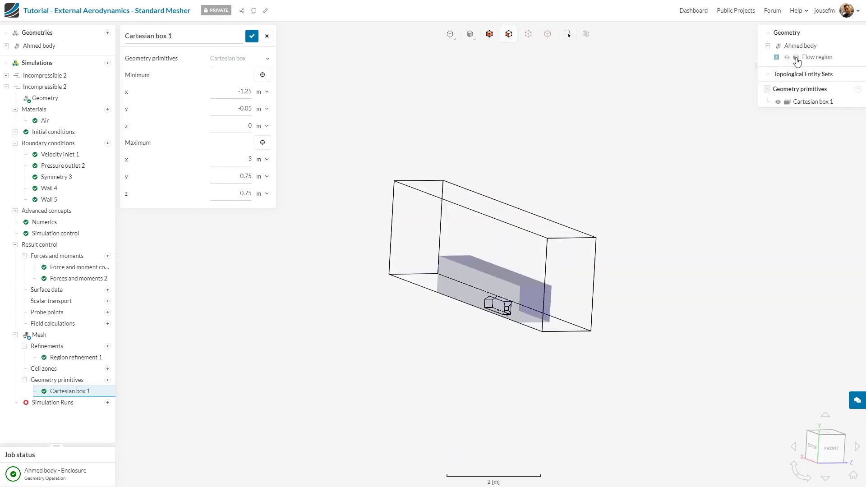
{"action": "left_click_drag", "start_coordinate": [679, 276], "coordinate": [612, 304]}
{"action": "scroll", "coordinate": [540, 300], "scroll_direction": "up", "scroll_amount": 5}
{"action": "left_click_drag", "start_coordinate": [540, 300], "coordinate": [348, 120]}
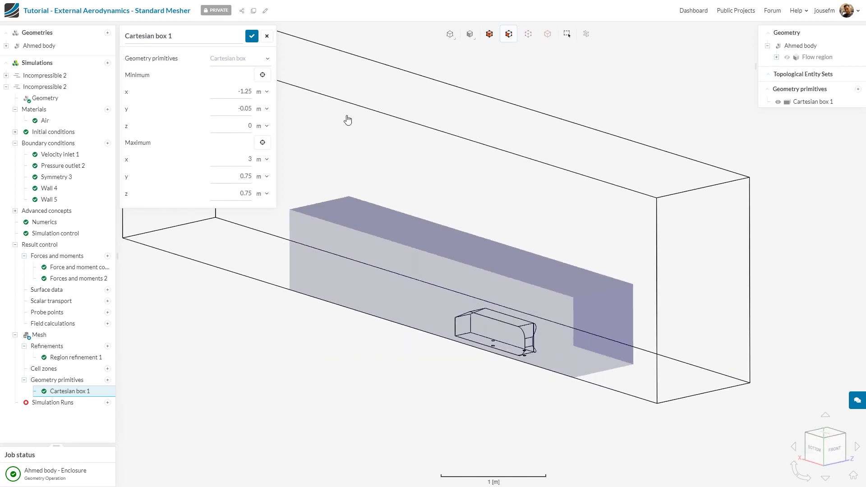
{"action": "left_click", "coordinate": [789, 57]}
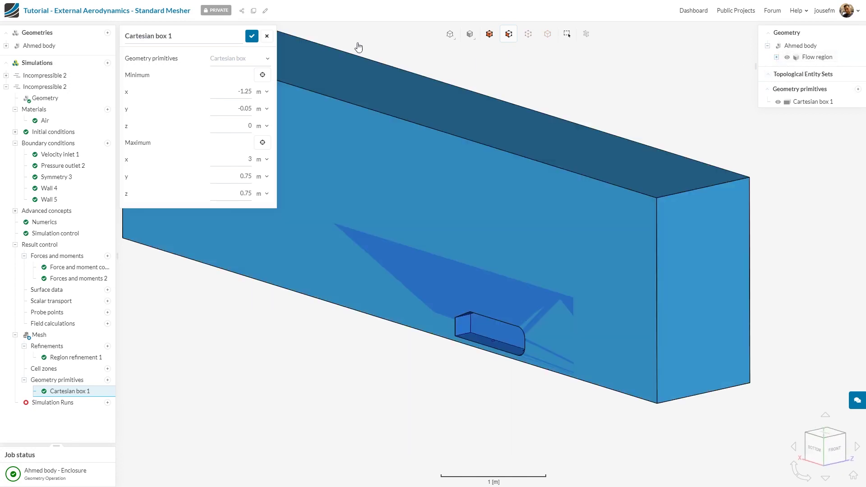
{"action": "left_click", "coordinate": [251, 36]}
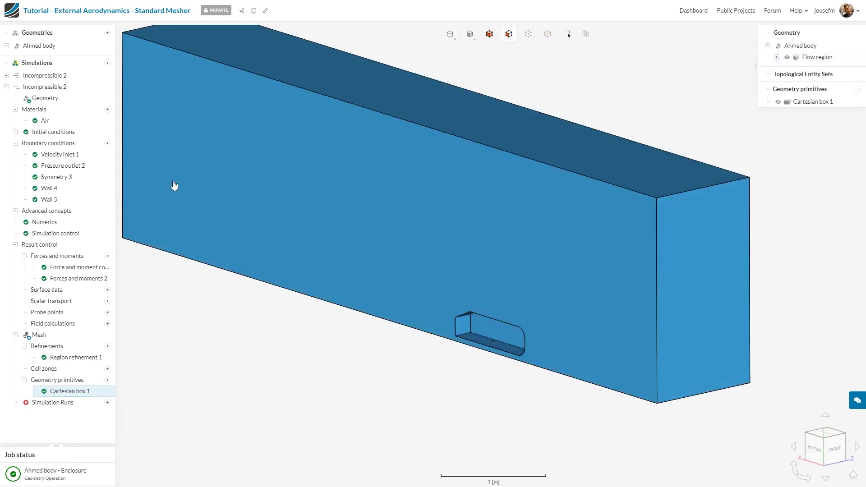
Step: Set Region refinement 1's maximum edge length to 0.02 m
{"action": "left_click", "coordinate": [65, 357]}
{"action": "left_click_drag", "start_coordinate": [406, 253], "coordinate": [356, 246]}
{"action": "left_click", "coordinate": [238, 75]}
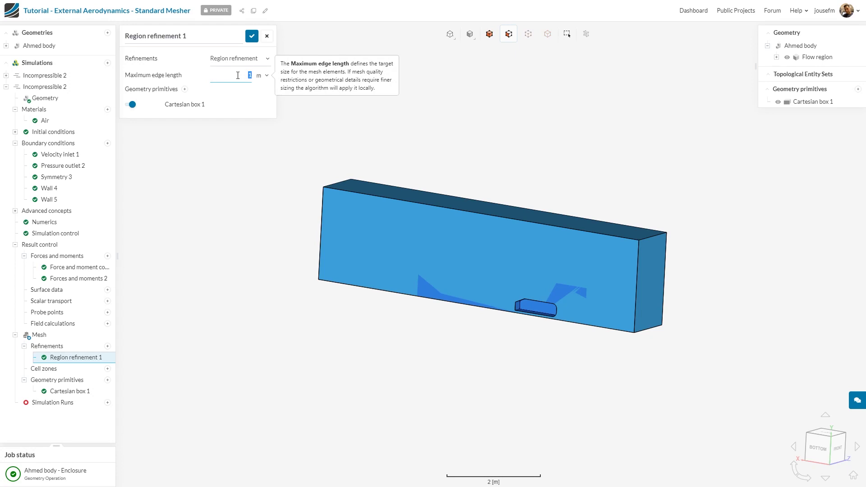
{"action": "type", "text": "0.02"}
{"action": "key", "text": "Return"}
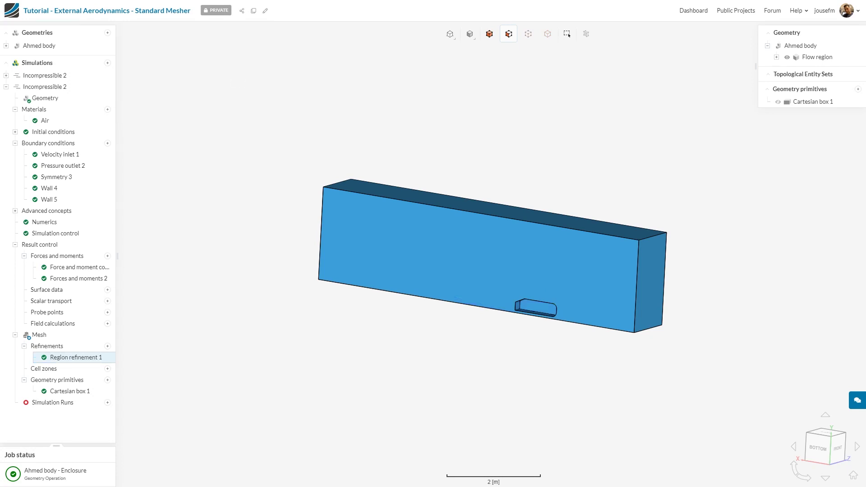
{"action": "left_click", "coordinate": [109, 347]}
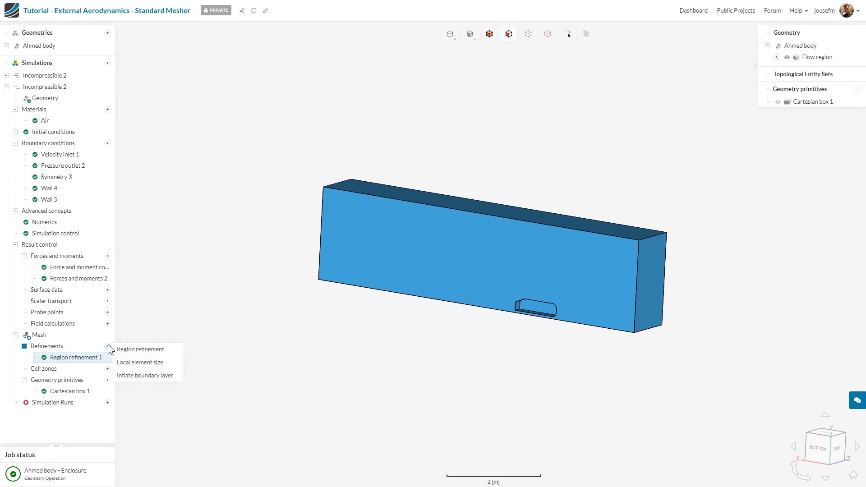
Step: Add Local element size 2 with a 0.006 m maximum edge length
{"action": "left_click", "coordinate": [170, 363]}
{"action": "double_click", "coordinate": [247, 75]}
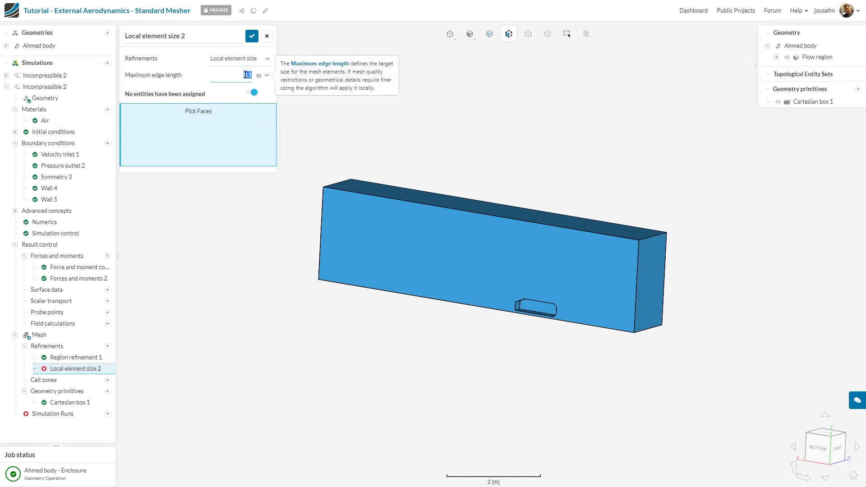
{"action": "type", "text": "6.00e-3"}
{"action": "key", "text": "Return"}
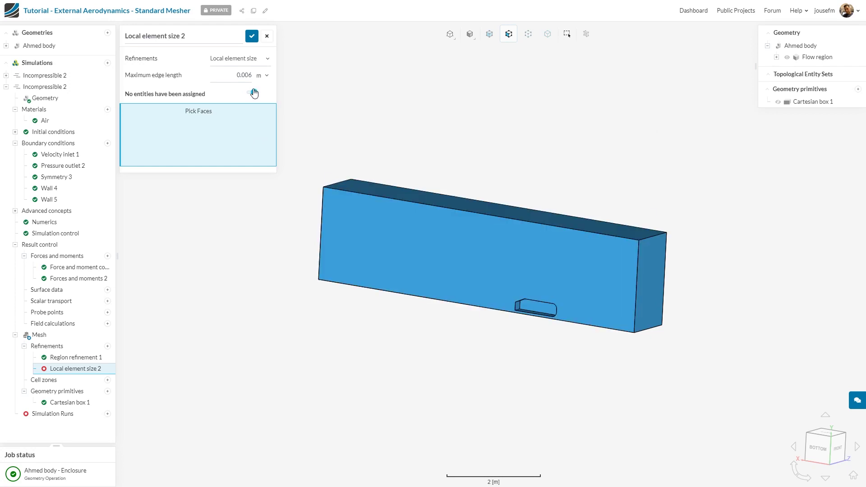
Step: Hide the flow region faces so only a wireframe surrounds the Ahmed body
{"action": "left_click", "coordinate": [251, 92]}
{"action": "left_click_drag", "start_coordinate": [671, 221], "coordinate": [437, 296]}
{"action": "left_click", "coordinate": [481, 286]}
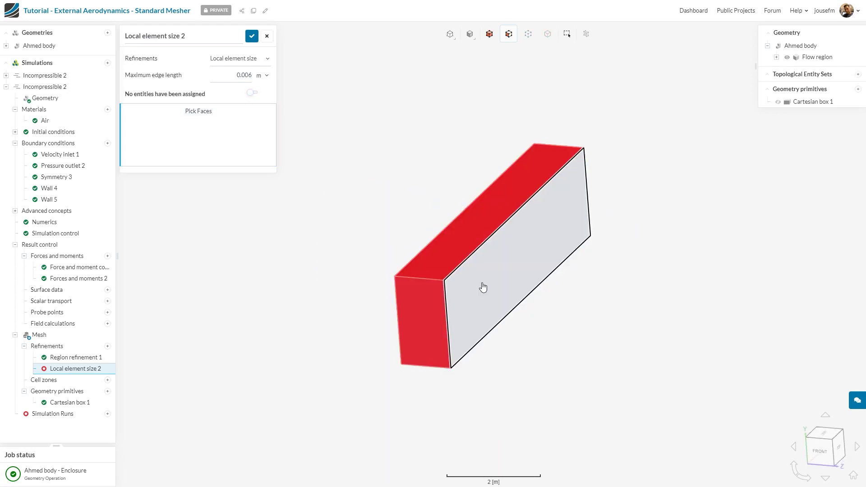
{"action": "right_click", "coordinate": [482, 284]}
{"action": "left_click", "coordinate": [518, 345]}
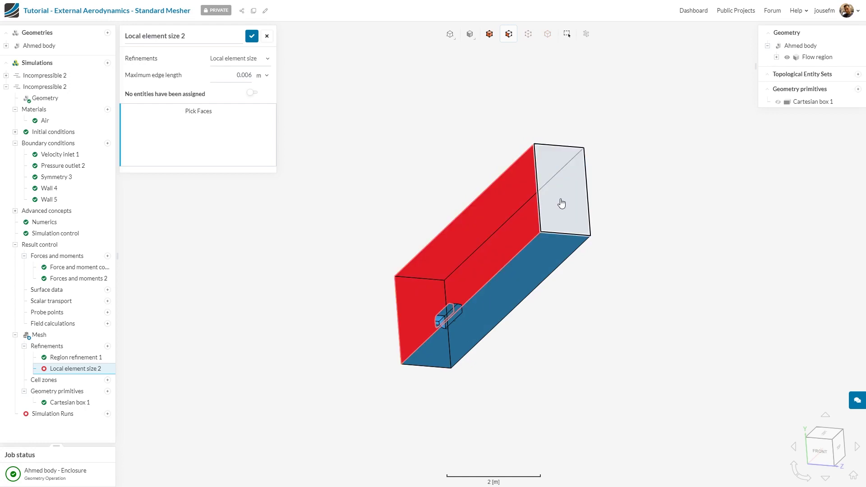
{"action": "right_click", "coordinate": [540, 280]}
{"action": "left_click", "coordinate": [571, 354]}
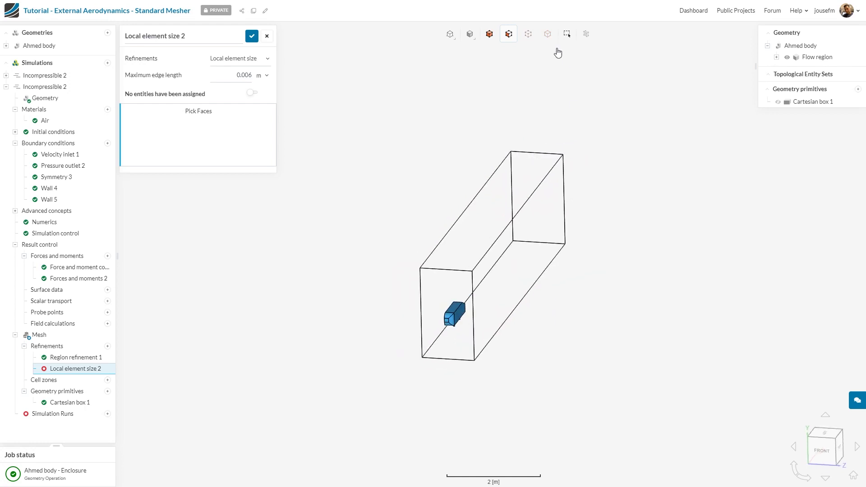
Step: Box-select the Ahmed body's 11 faces for the local sizing and save it
{"action": "left_click", "coordinate": [568, 34]}
{"action": "left_click", "coordinate": [252, 92]}
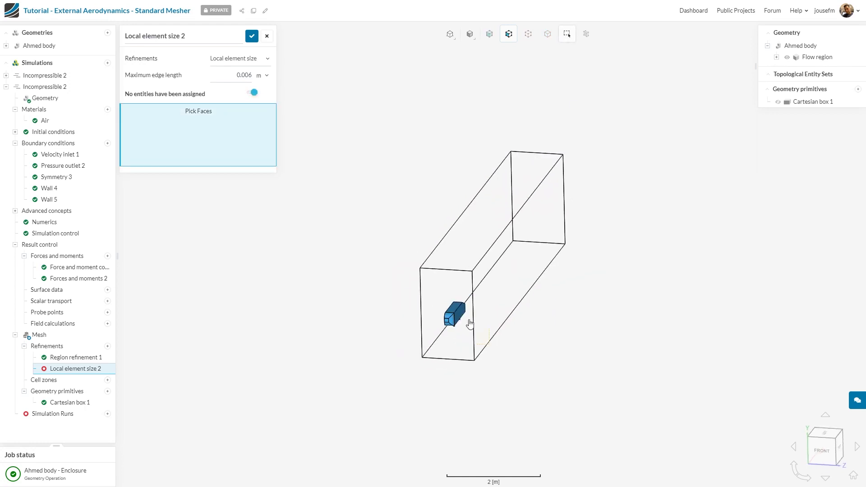
{"action": "left_click_drag", "start_coordinate": [489, 345], "coordinate": [421, 294]}
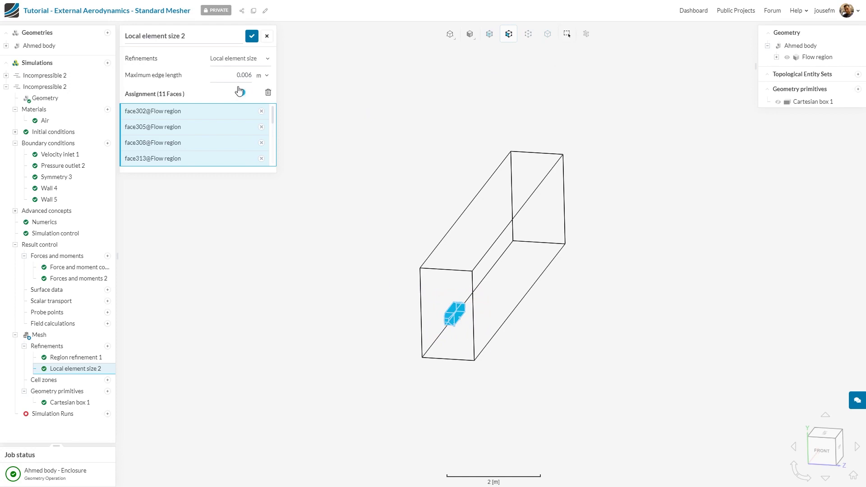
{"action": "left_click", "coordinate": [251, 36]}
Step: Begin a new simulation run, then cancel it without starting
{"action": "left_click_drag", "start_coordinate": [292, 400], "coordinate": [231, 351]}
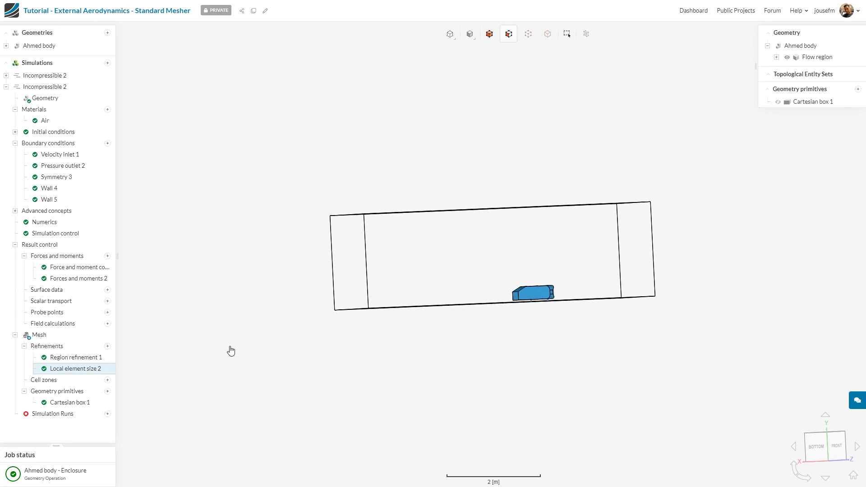
{"action": "left_click_drag", "start_coordinate": [357, 297], "coordinate": [365, 307]}
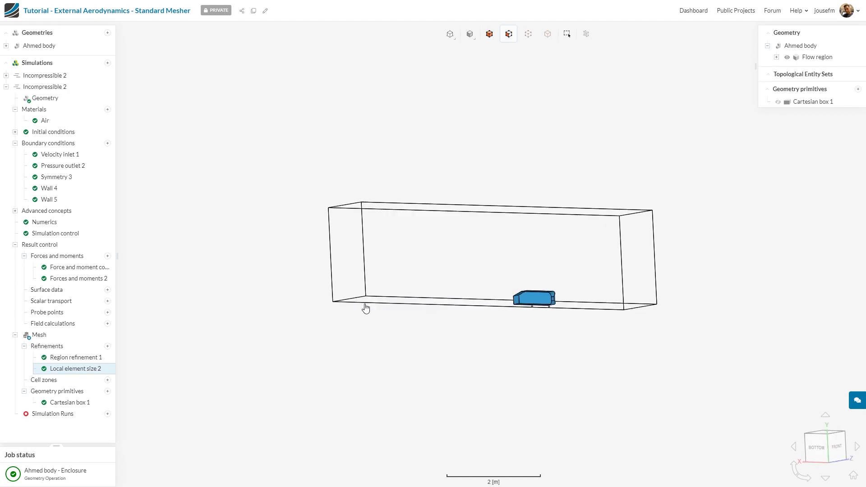
{"action": "left_click", "coordinate": [106, 415]}
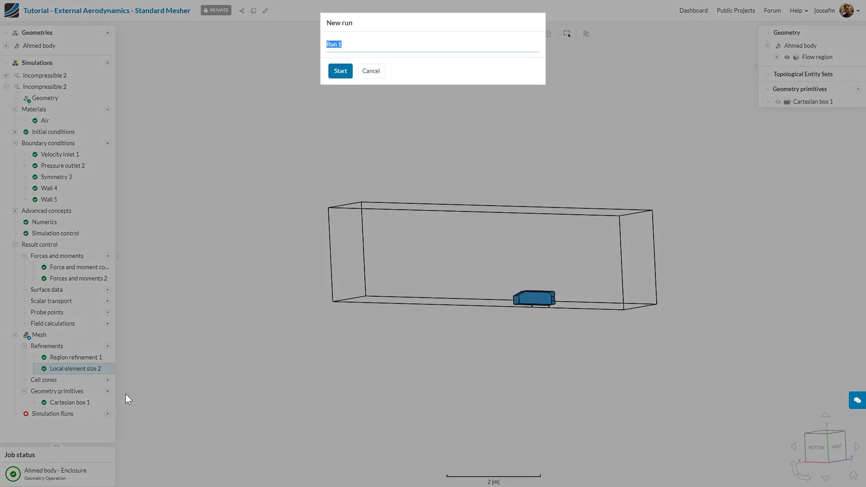
{"action": "left_click", "coordinate": [364, 73]}
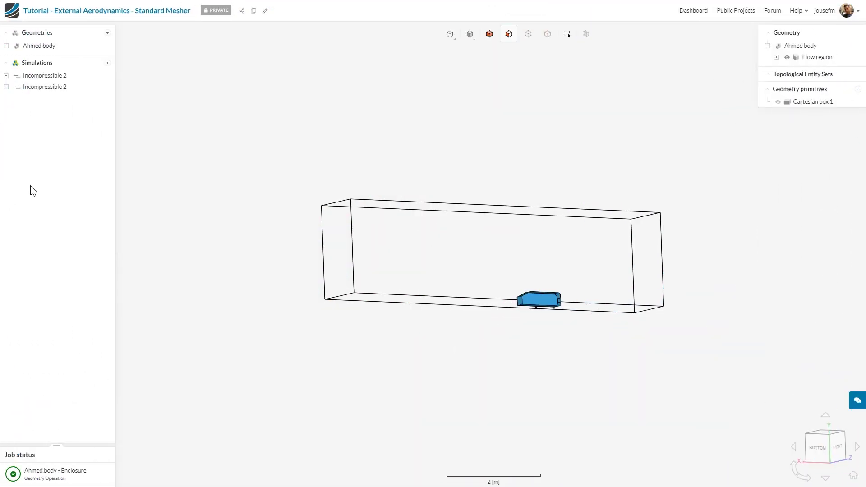
Step: View Run 1's force and moment coefficients chart, then return to Run 1's details
{"action": "left_click", "coordinate": [6, 76]}
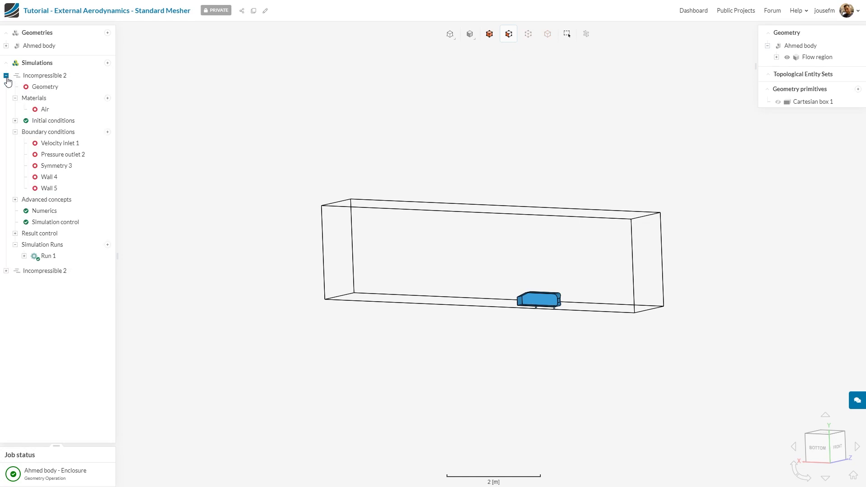
{"action": "left_click", "coordinate": [58, 259]}
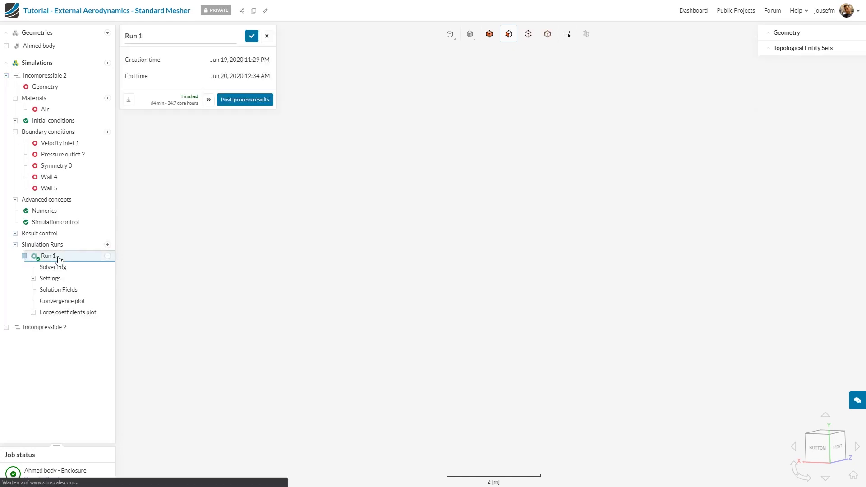
{"action": "left_click", "coordinate": [68, 315]}
{"action": "left_click", "coordinate": [77, 325]}
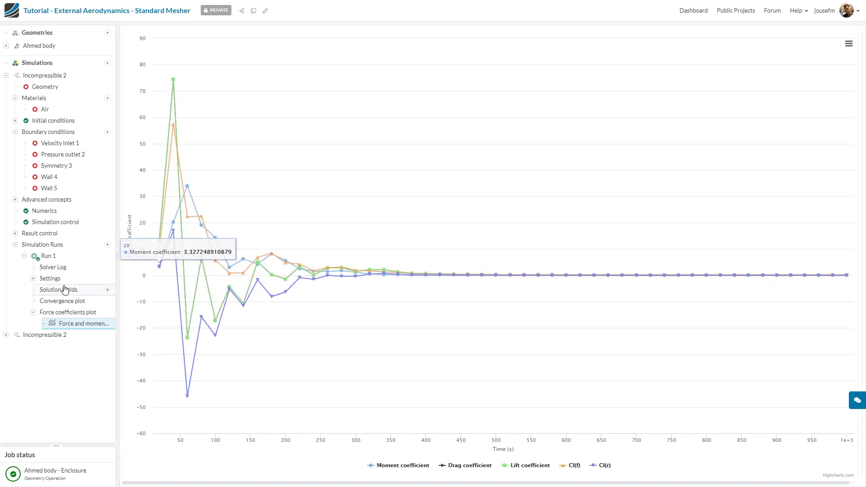
{"action": "left_click", "coordinate": [74, 257]}
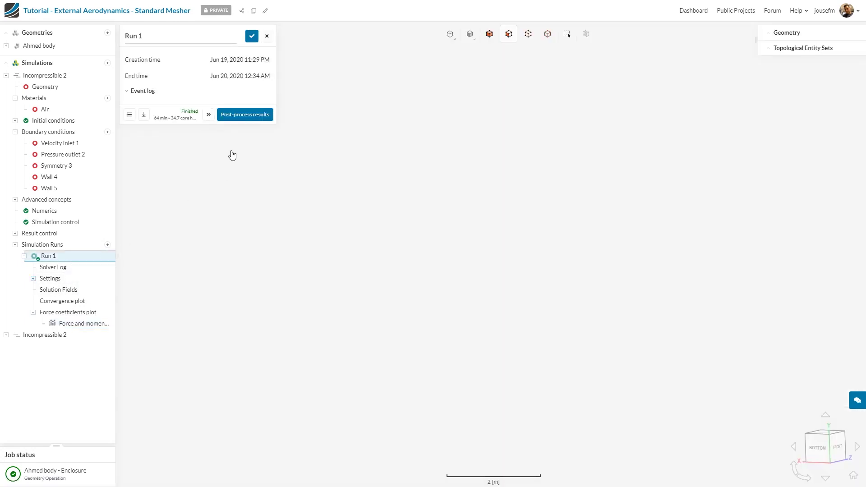
Step: Open Run 1 in the post-processor and view the velocity contour around the Ahmed body
{"action": "left_click", "coordinate": [256, 115]}
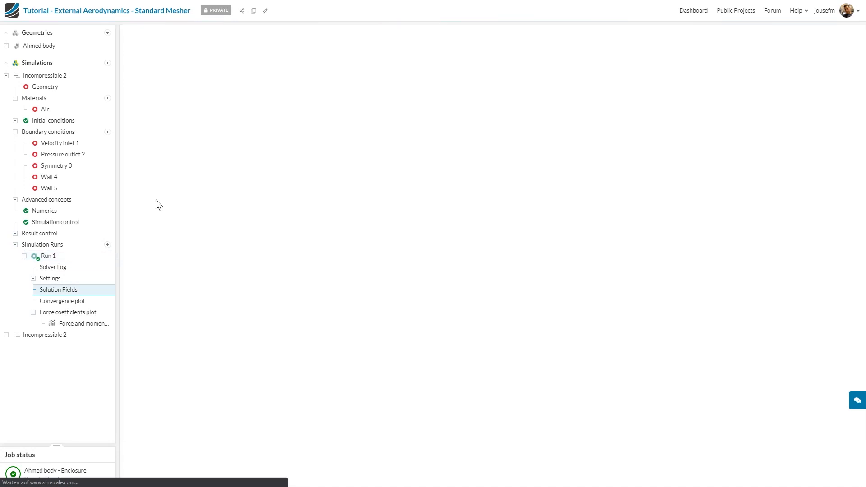
{"action": "left_click", "coordinate": [106, 292]}
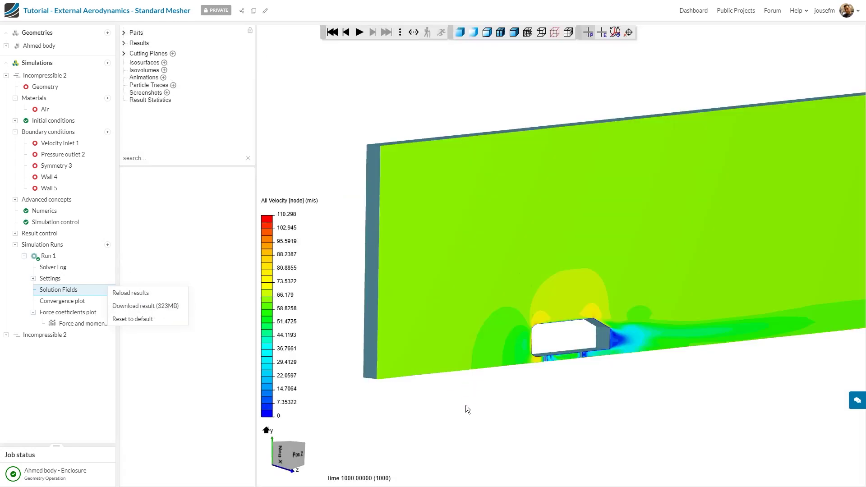
{"action": "left_click_drag", "start_coordinate": [465, 405], "coordinate": [484, 288]}
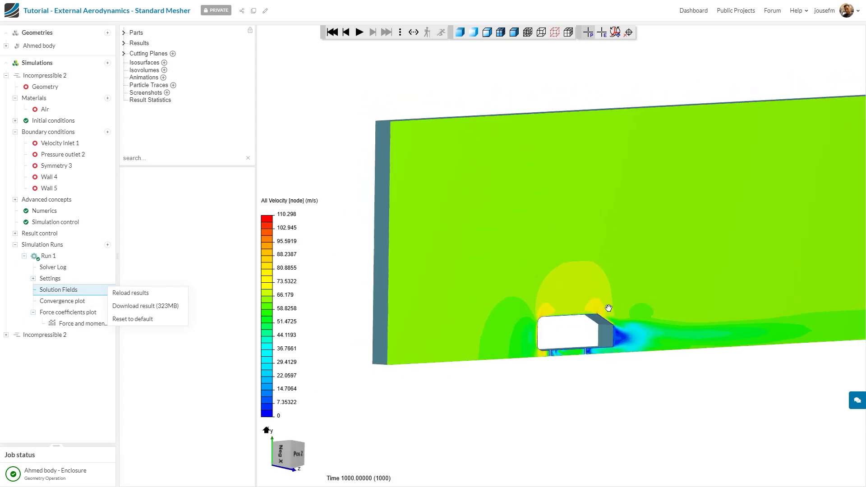
{"action": "scroll", "coordinate": [612, 310], "scroll_direction": "up", "scroll_amount": 3}
{"action": "scroll", "coordinate": [517, 318], "scroll_direction": "up", "scroll_amount": 2}
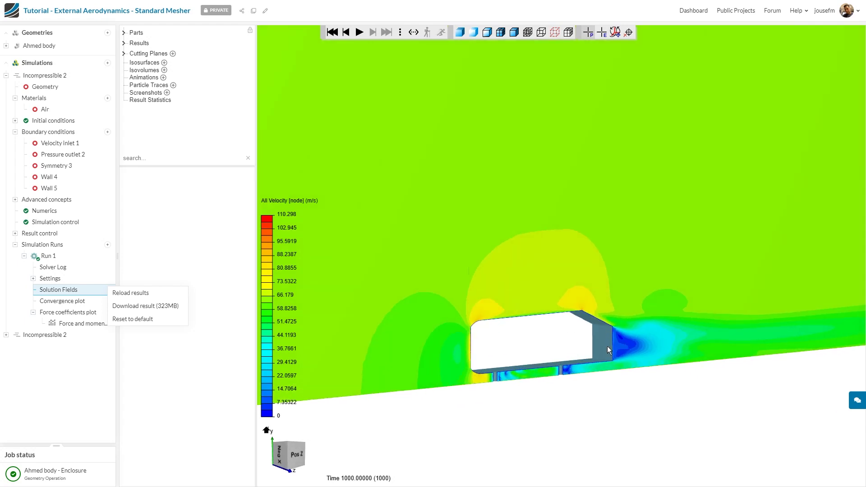
{"action": "left_click_drag", "start_coordinate": [524, 351], "coordinate": [525, 348]}
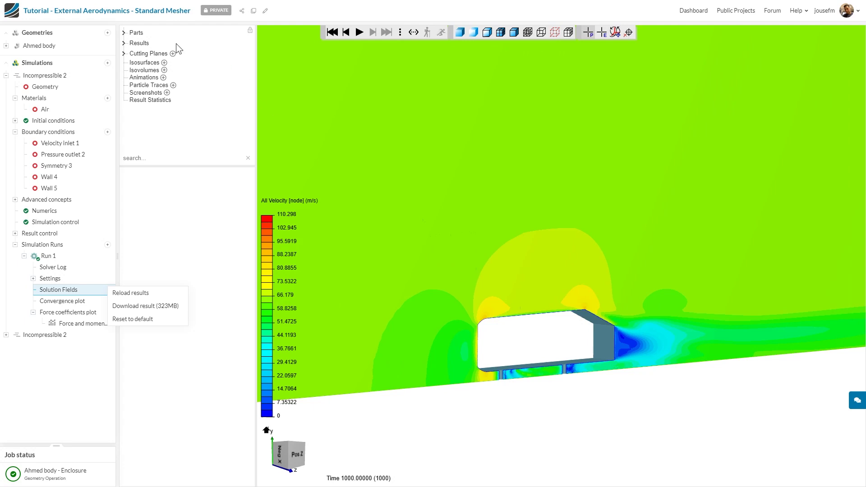
Step: Add Cutting Plane 1 and shift its point until it slices the body, revealing the wake
{"action": "left_click", "coordinate": [123, 53]}
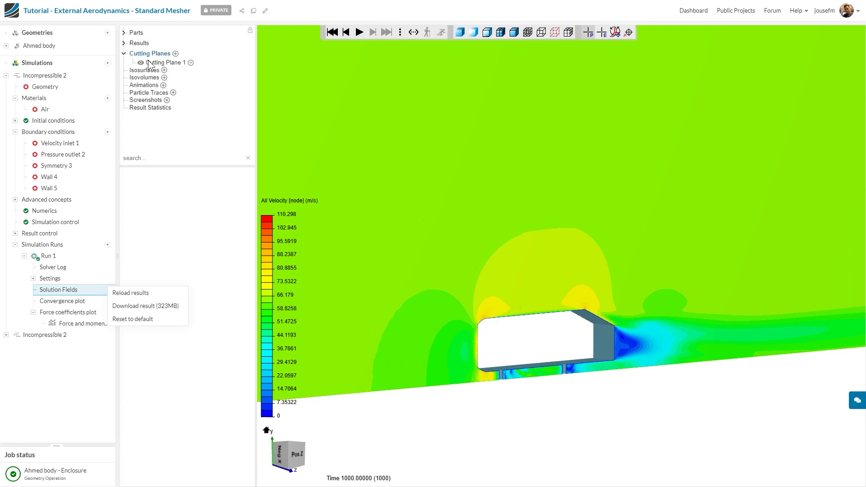
{"action": "left_click", "coordinate": [149, 64]}
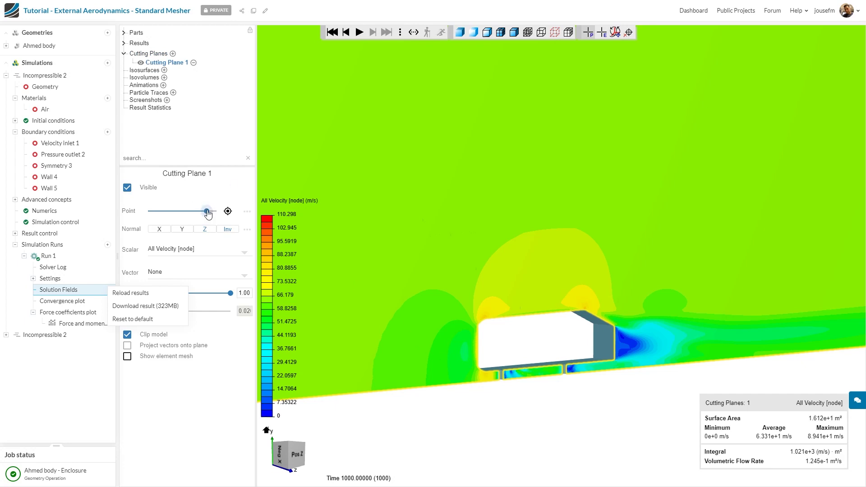
{"action": "left_click_drag", "start_coordinate": [208, 214], "coordinate": [191, 214]}
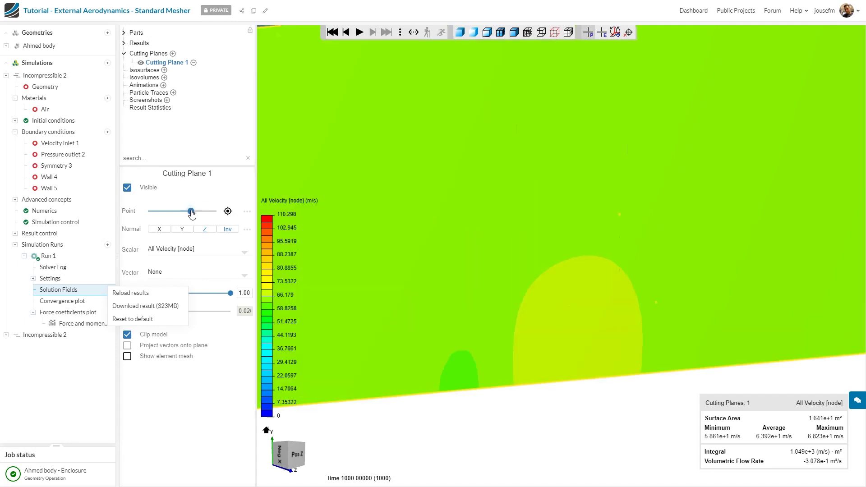
{"action": "left_click", "coordinate": [200, 212]}
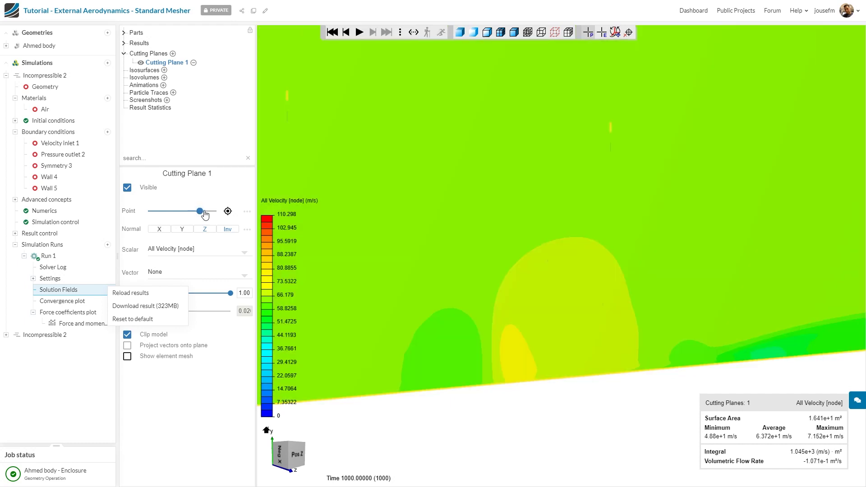
{"action": "left_click", "coordinate": [206, 212]}
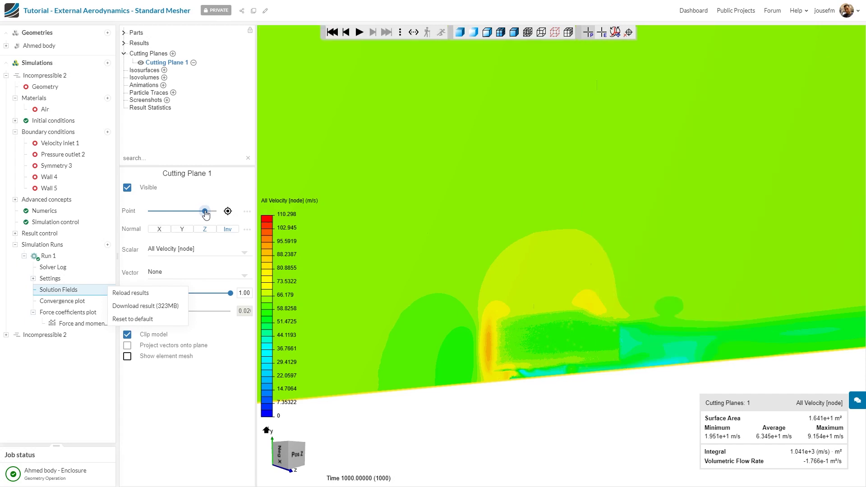
{"action": "left_click", "coordinate": [211, 213]}
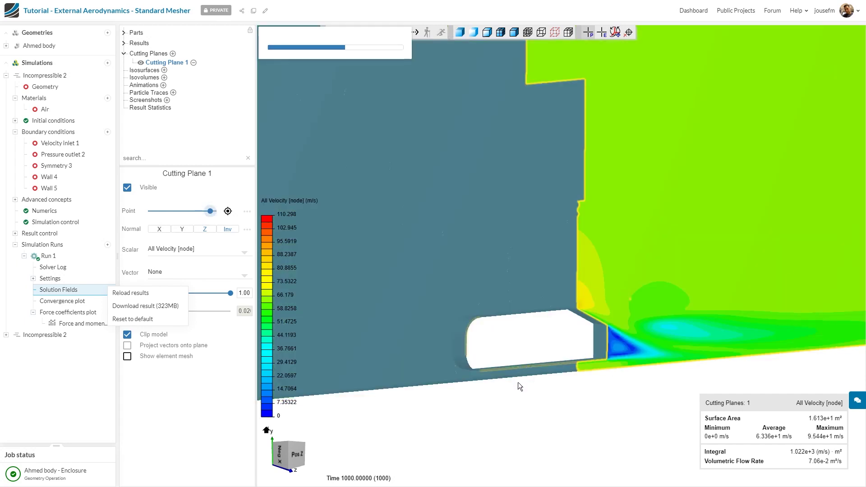
{"action": "left_click_drag", "start_coordinate": [514, 389], "coordinate": [517, 391]}
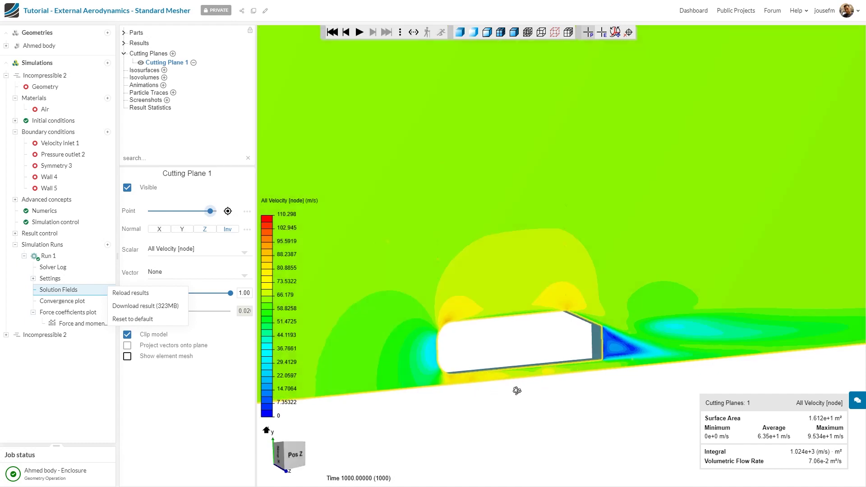
{"action": "left_click_drag", "start_coordinate": [589, 385], "coordinate": [559, 187]}
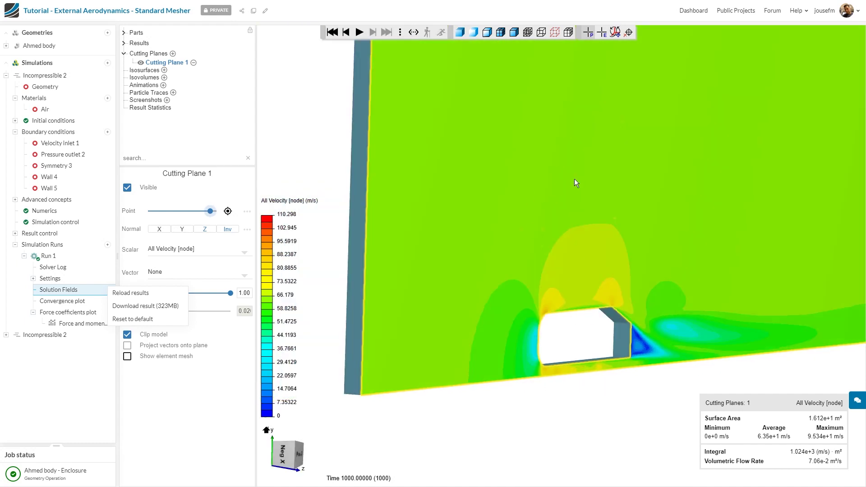
{"action": "scroll", "coordinate": [575, 179], "scroll_direction": "down", "scroll_amount": 3}
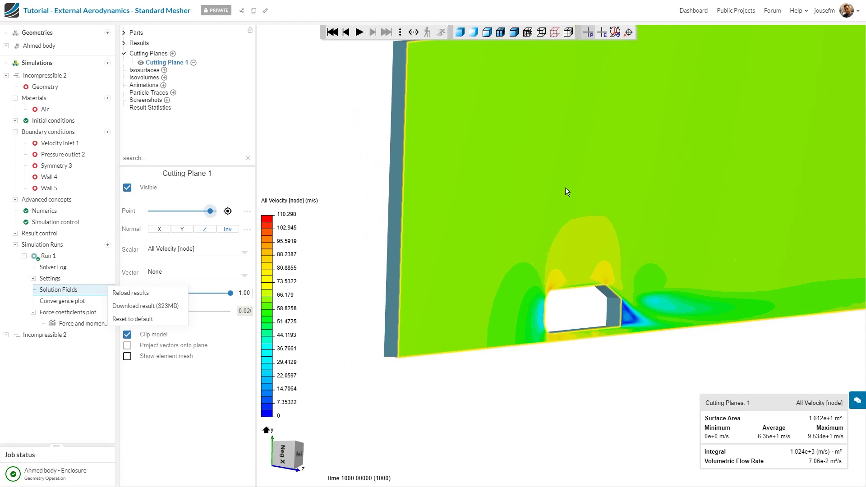
{"action": "left_click_drag", "start_coordinate": [562, 242], "coordinate": [510, 233]}
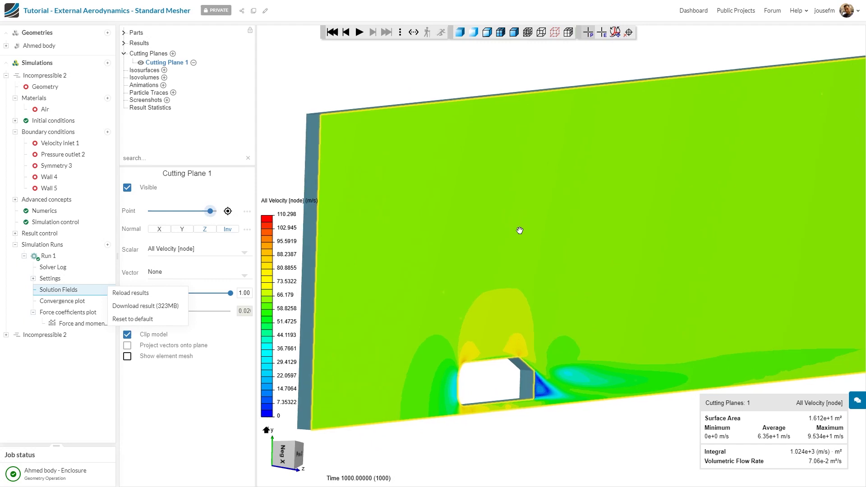